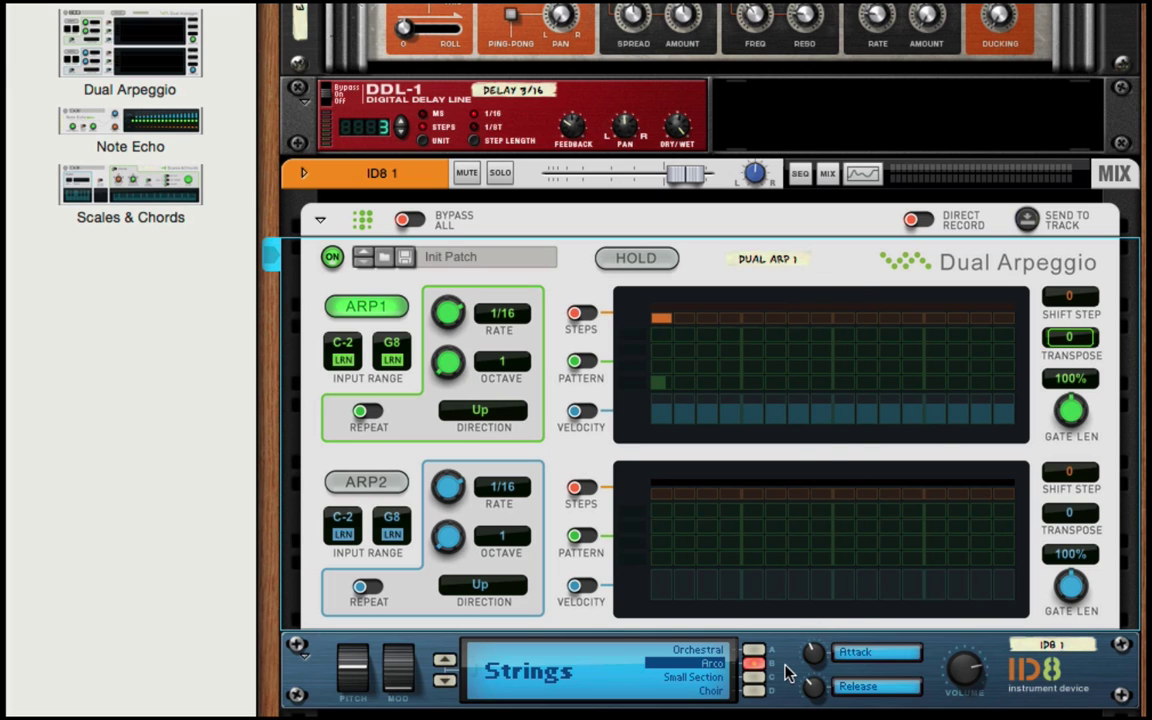
{"action": "key", "text": "Tab"}
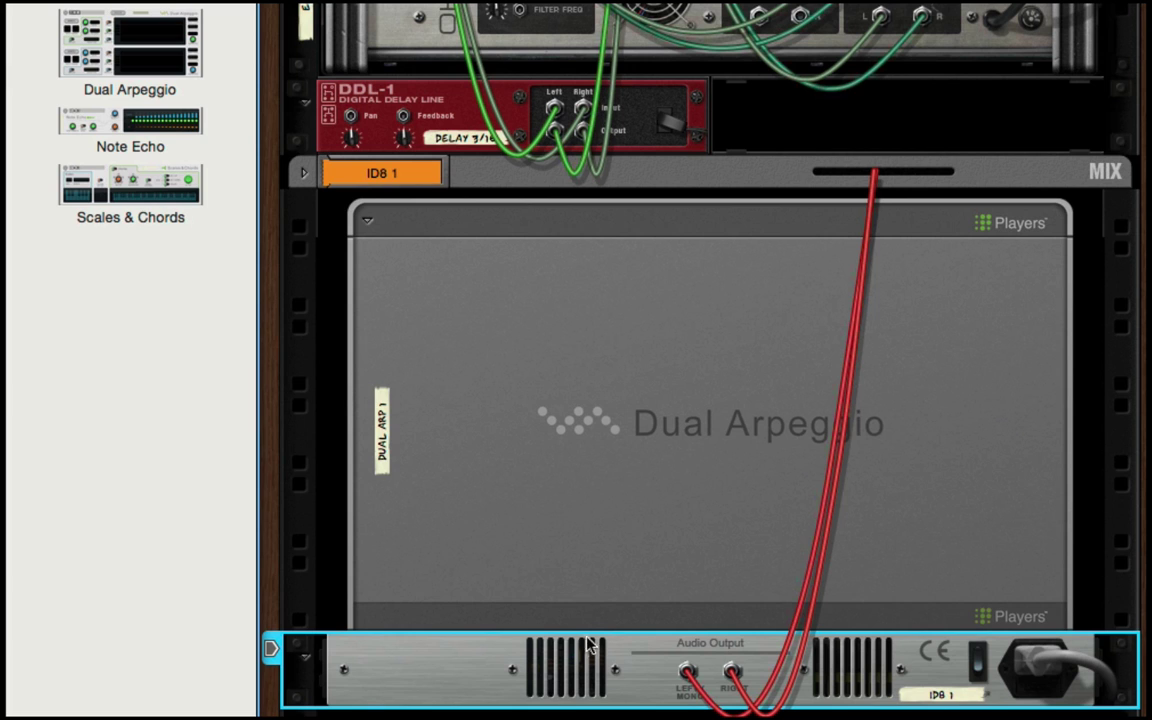
{"action": "key", "text": "Tab"}
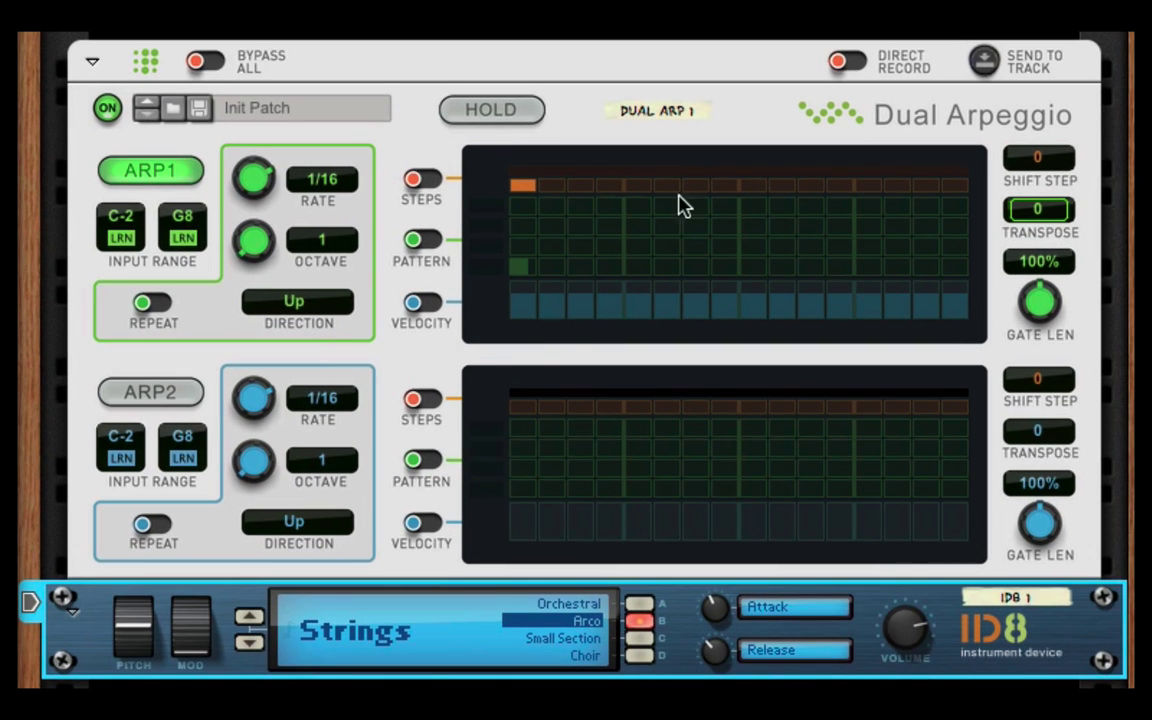
Toggle ARP1 and ARP2 on and off, leave both off, and power-cycle the Dual Arpeggio
{"action": "left_click", "coordinate": [163, 175]}
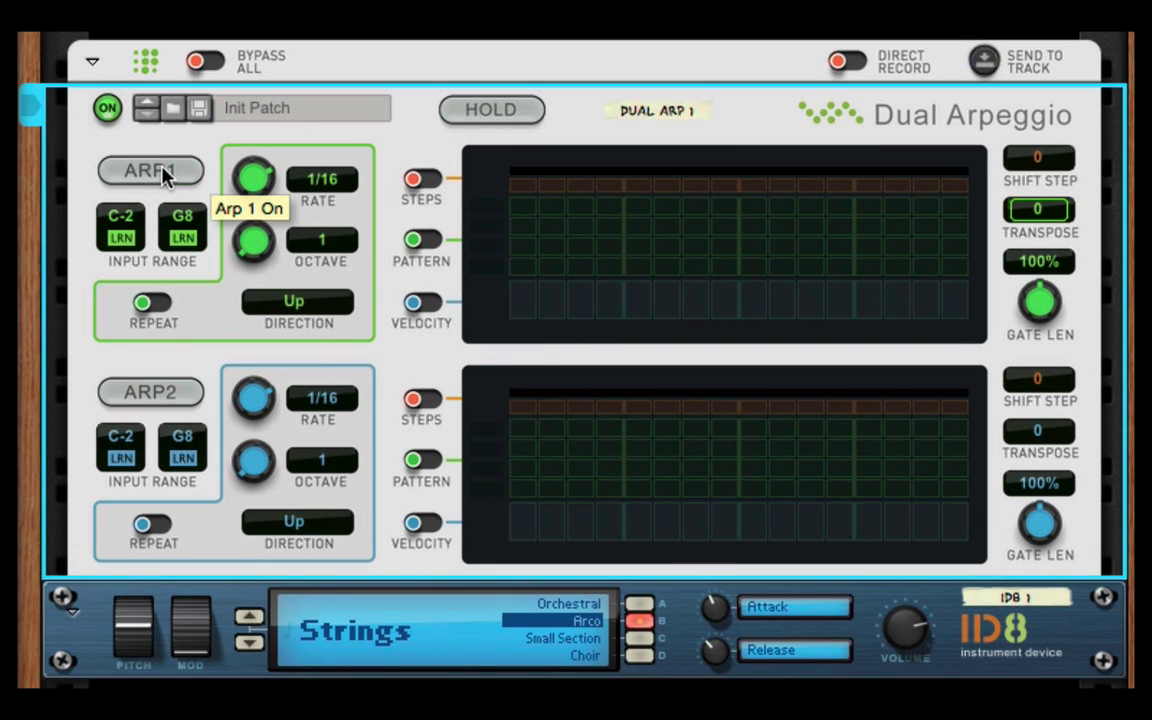
{"action": "left_click", "coordinate": [163, 175]}
{"action": "left_click", "coordinate": [150, 392]}
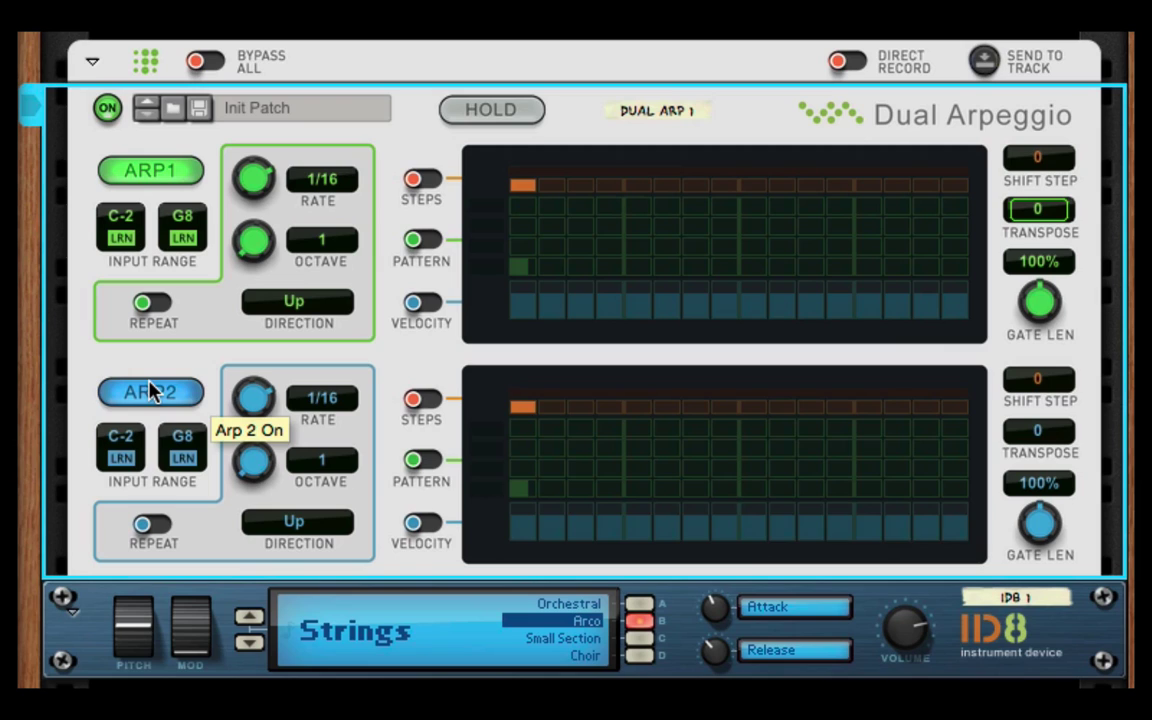
{"action": "left_click", "coordinate": [150, 392]}
{"action": "left_click", "coordinate": [150, 172]}
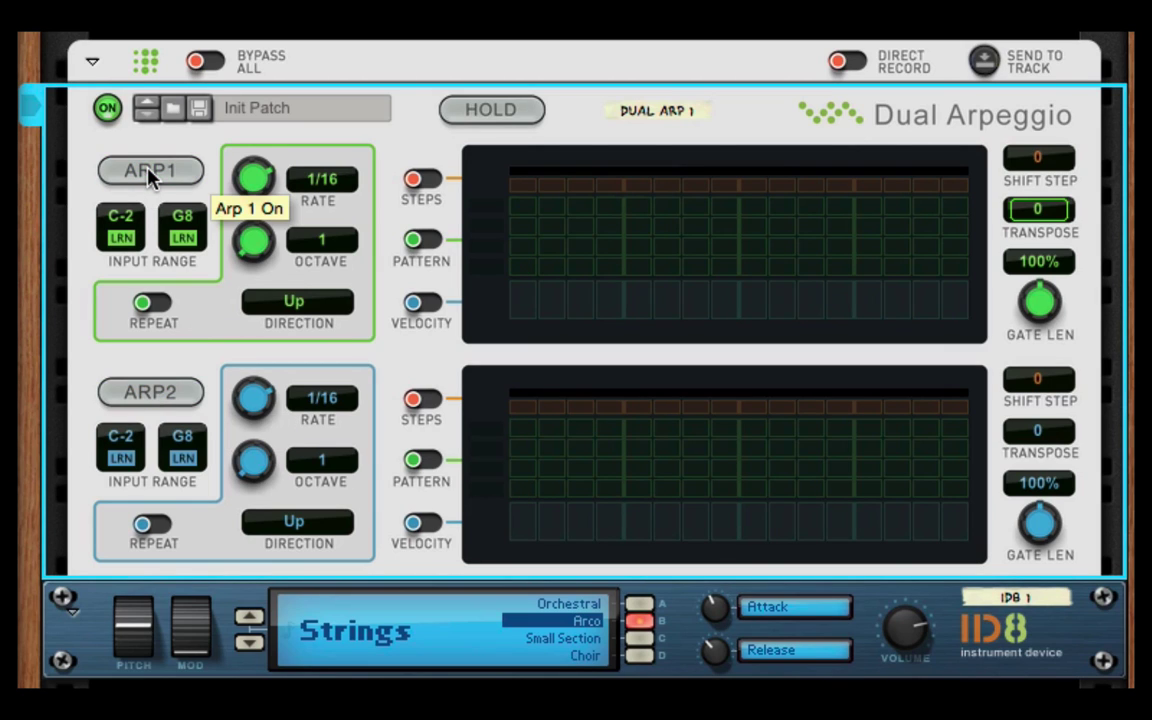
{"action": "left_click", "coordinate": [109, 112]}
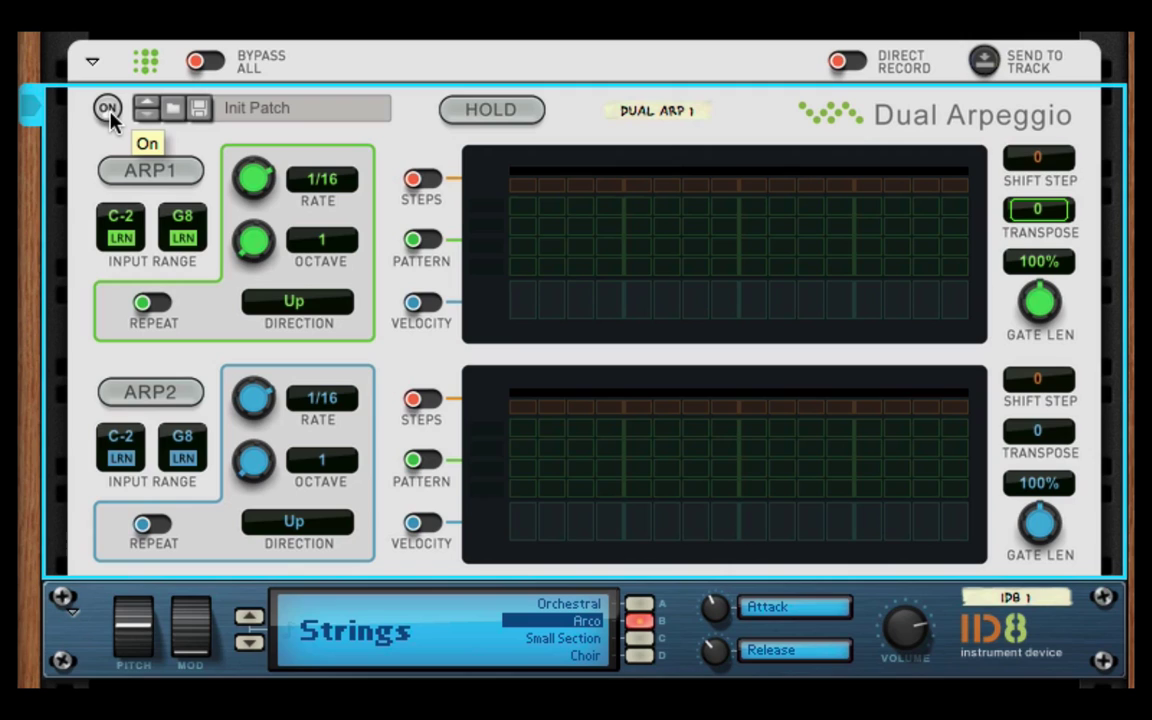
{"action": "left_click", "coordinate": [109, 111]}
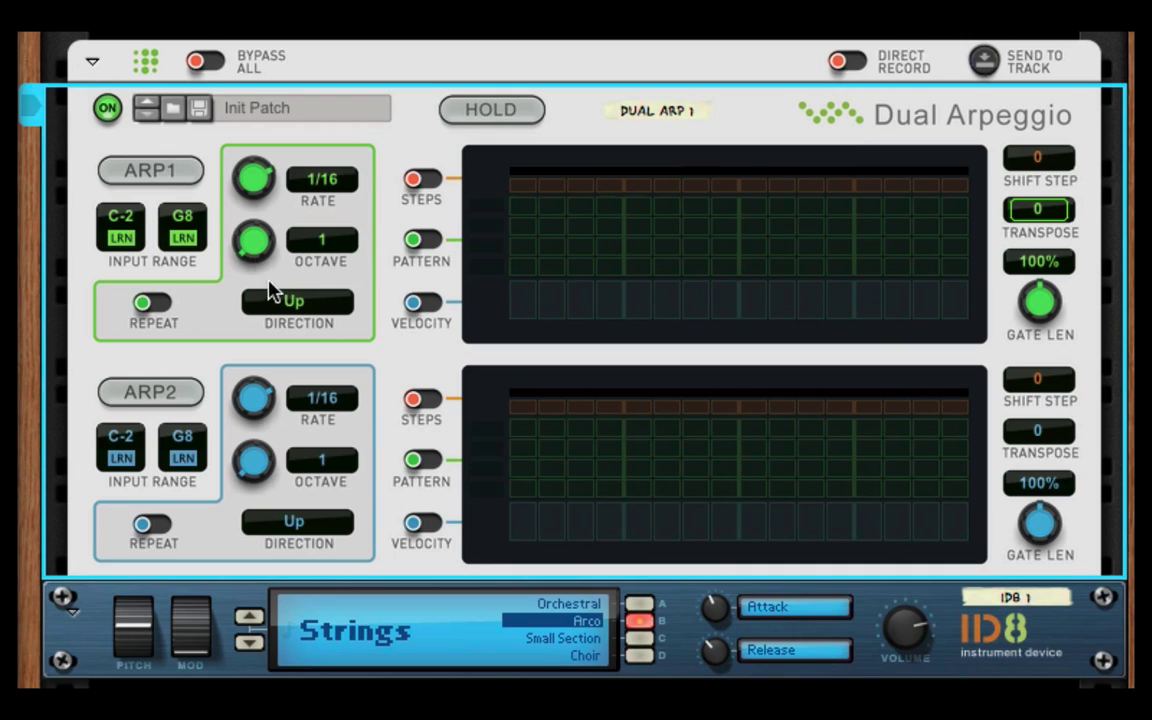
Switch ARP1 back on while ARP2 stays off
{"action": "left_click", "coordinate": [168, 168]}
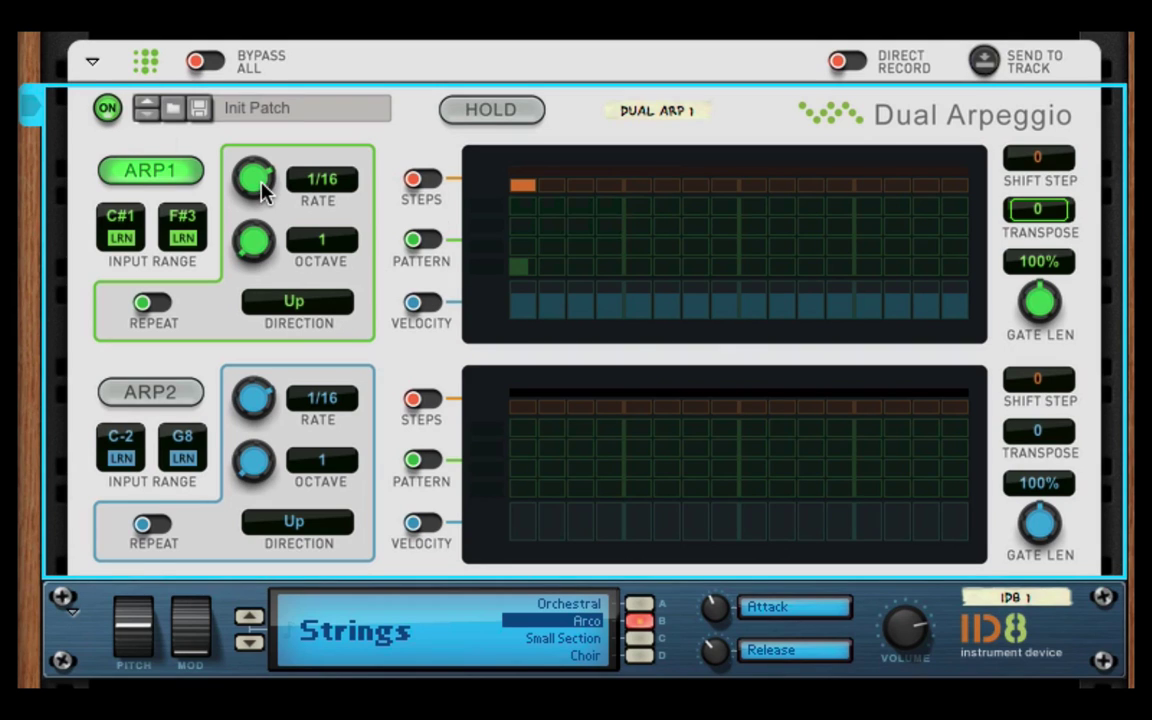
Set ARP1's rate to 1/8 and bring its octave range back to 1
{"action": "left_click_drag", "start_coordinate": [262, 190], "coordinate": [244, 237]}
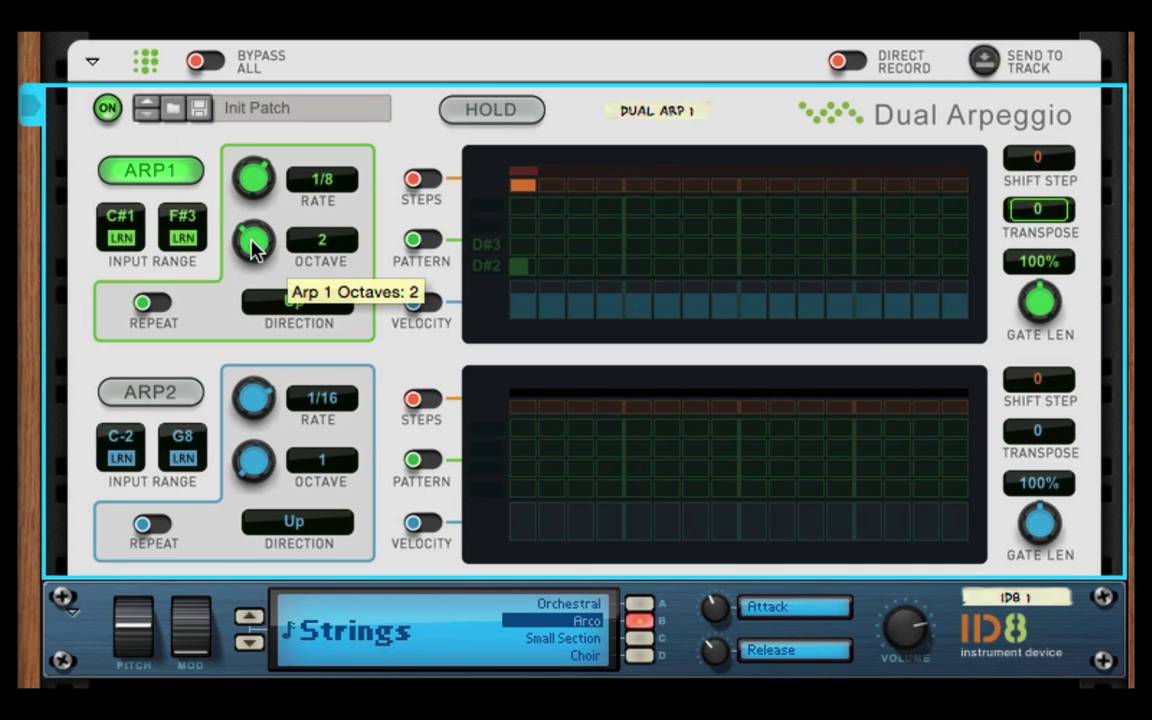
{"action": "left_click_drag", "start_coordinate": [255, 250], "coordinate": [215, 292]}
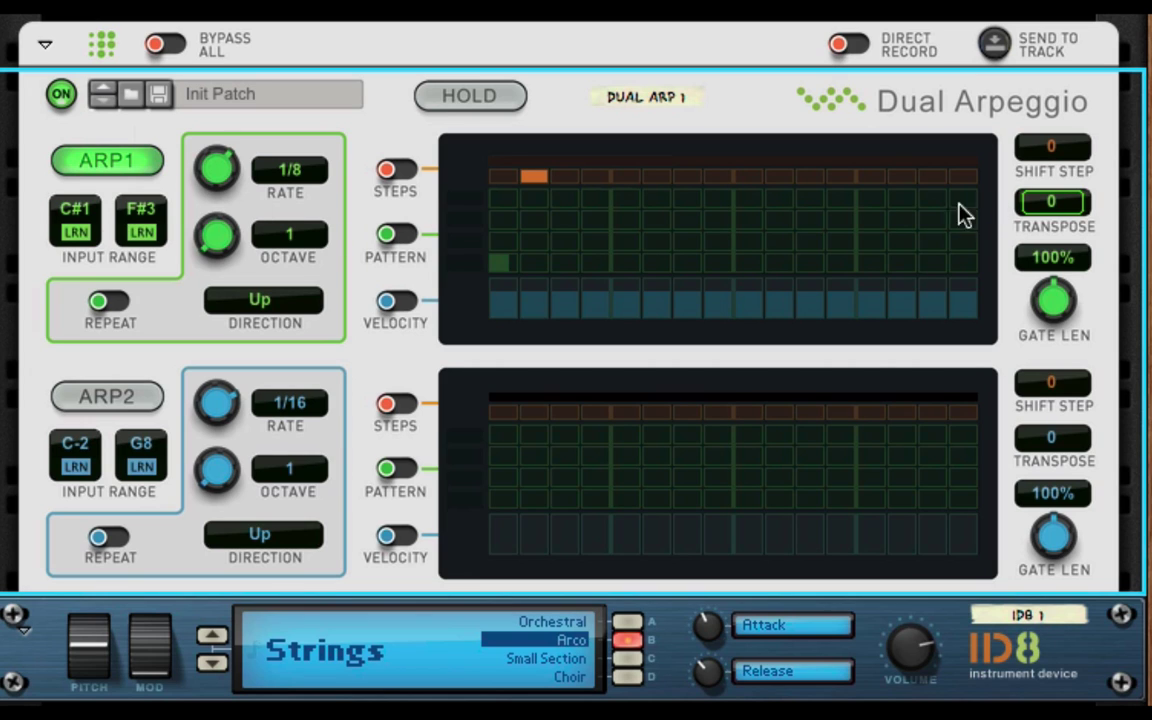
{"action": "left_click", "coordinate": [248, 290]}
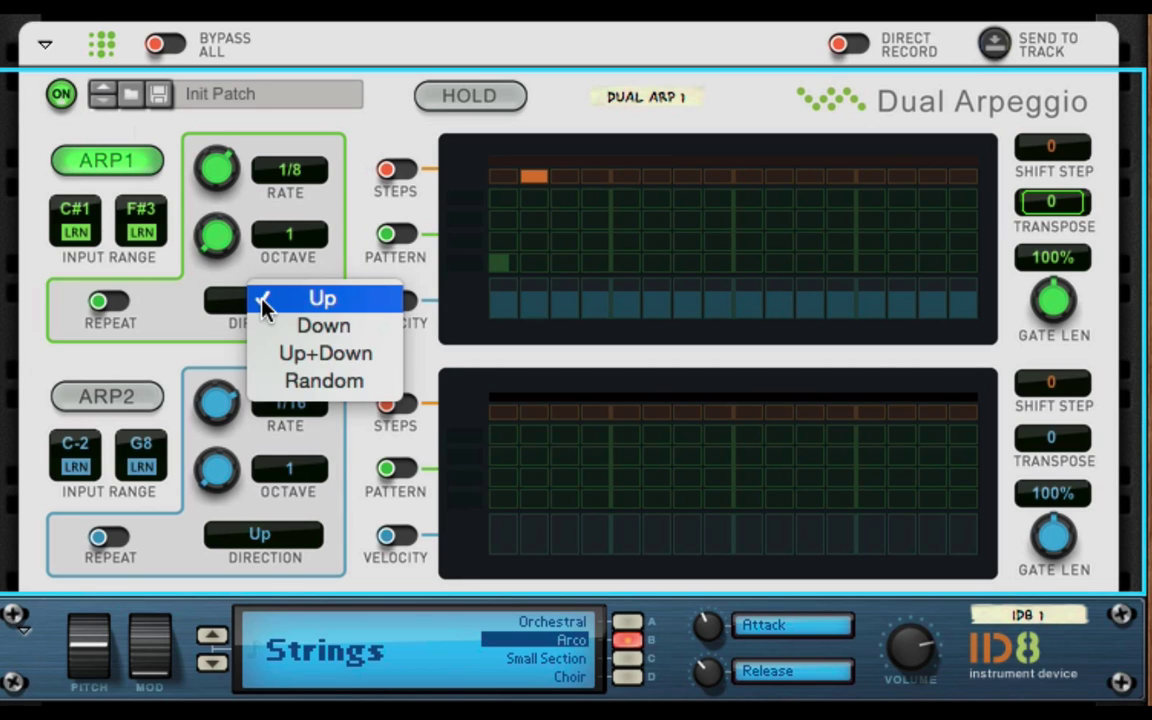
{"action": "left_click", "coordinate": [435, 333]}
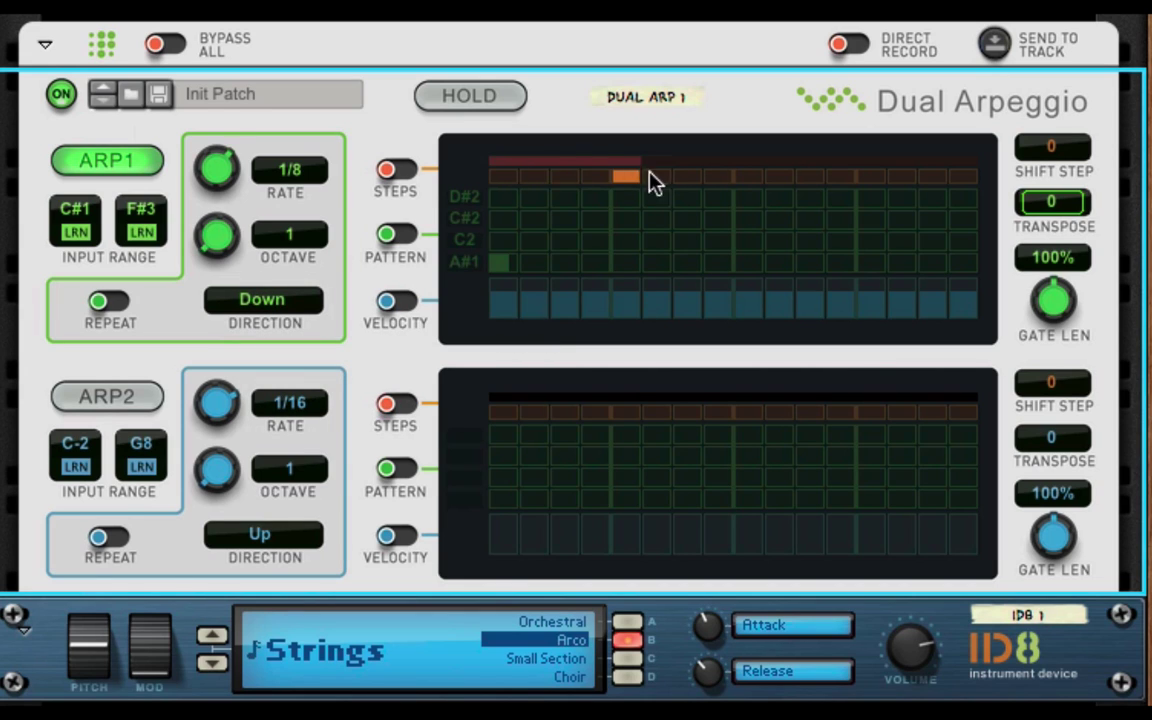
{"action": "left_click", "coordinate": [250, 305]}
{"action": "left_click", "coordinate": [317, 273]}
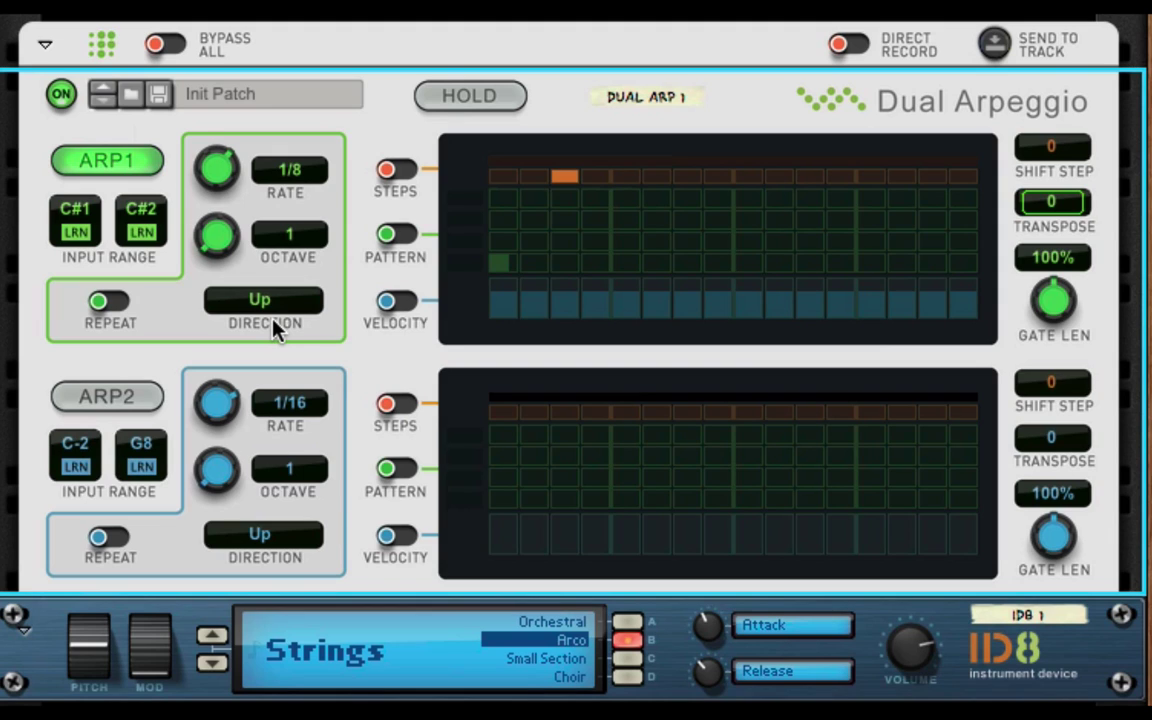
Enable ARP1's STEPS limit and shorten its loop to four steps
{"action": "left_click", "coordinate": [398, 172]}
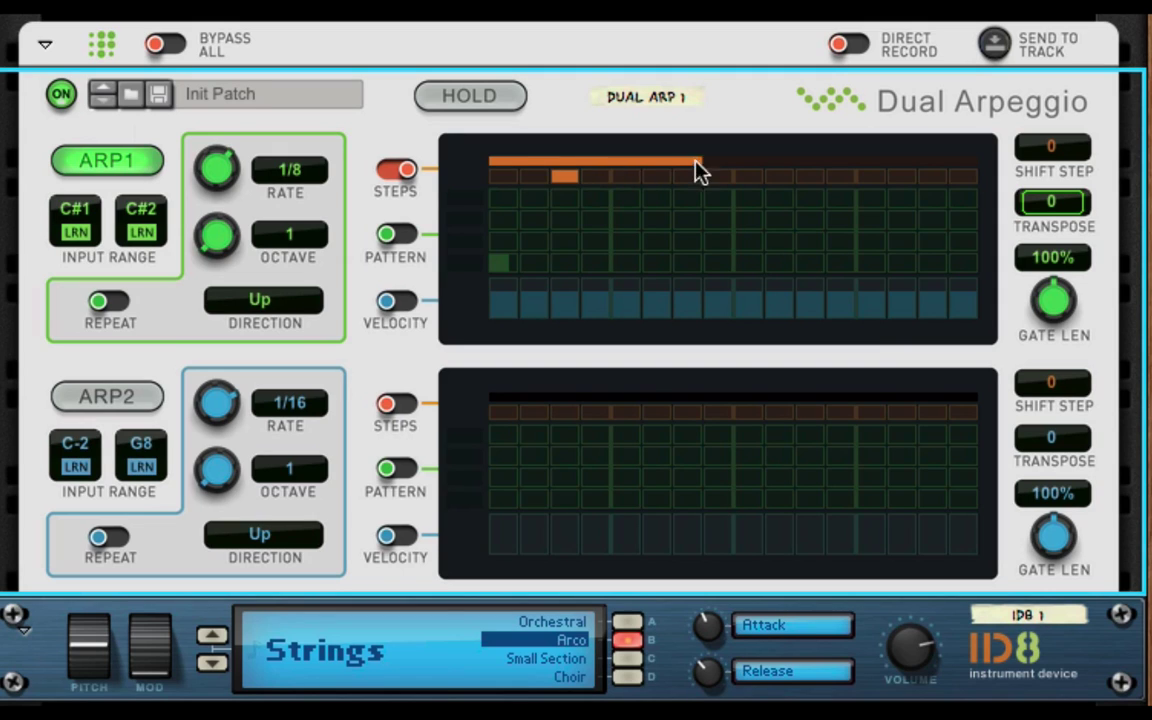
{"action": "left_click_drag", "start_coordinate": [700, 172], "coordinate": [596, 183]}
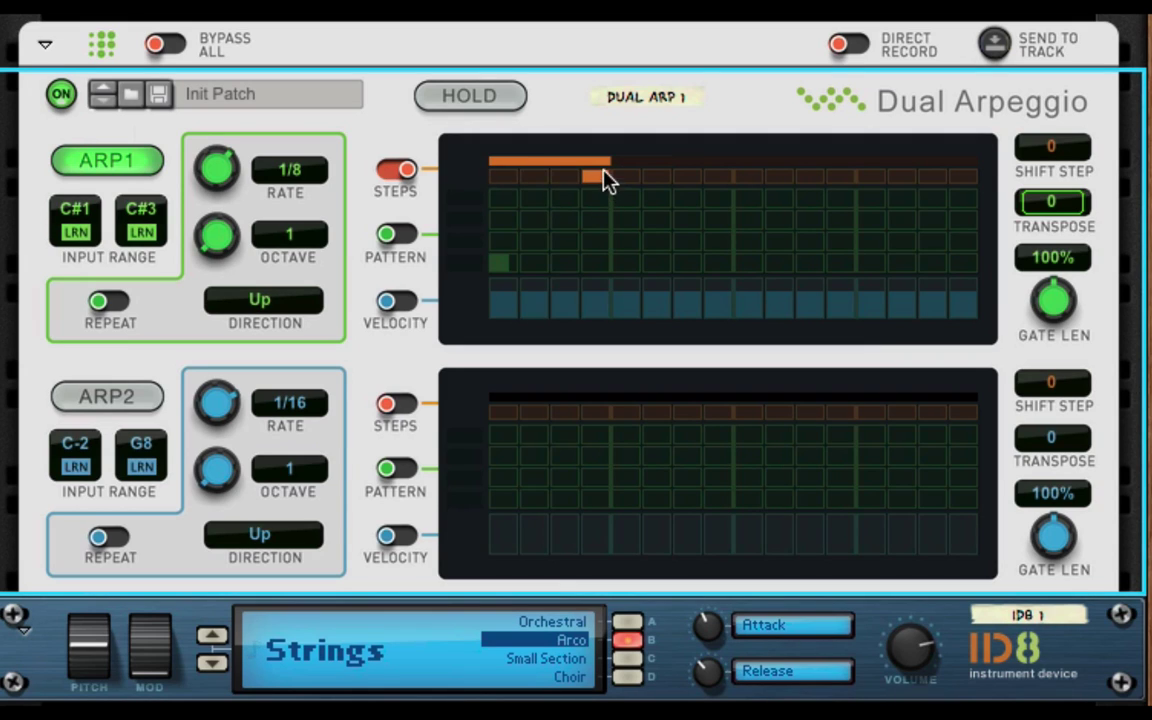
Extend ARP1's loop to eight steps and enable its PATTERN lanes
{"action": "left_click_drag", "start_coordinate": [607, 158], "coordinate": [738, 185]}
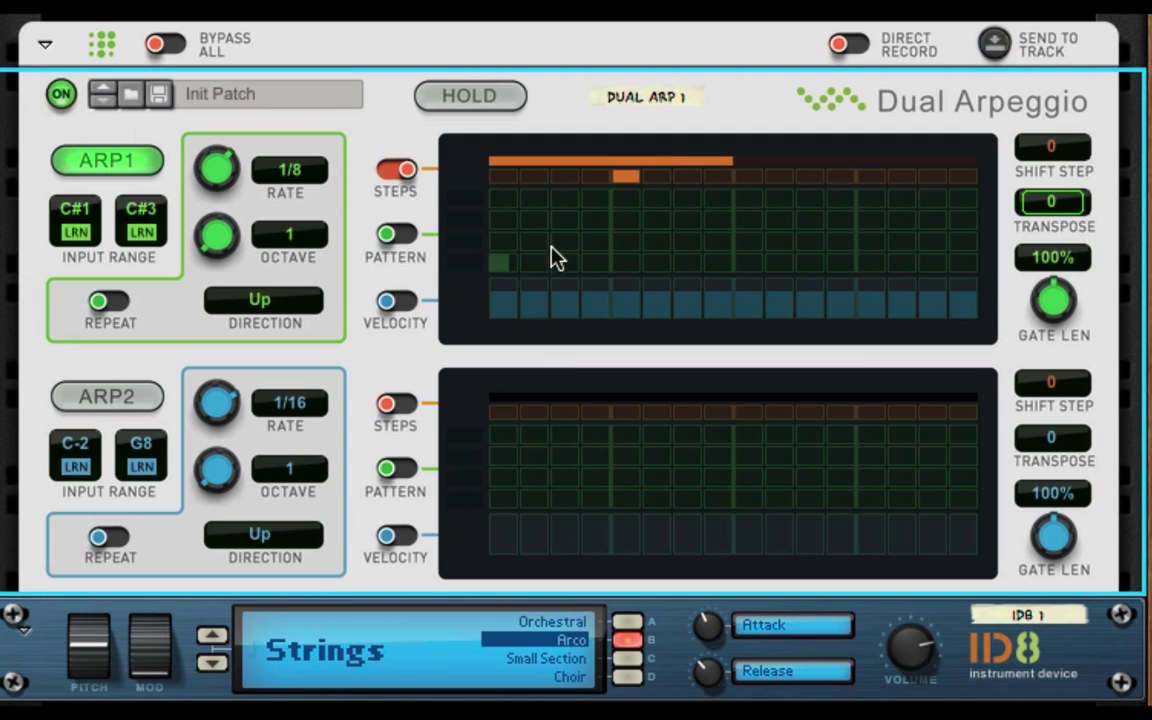
{"action": "left_click", "coordinate": [392, 237]}
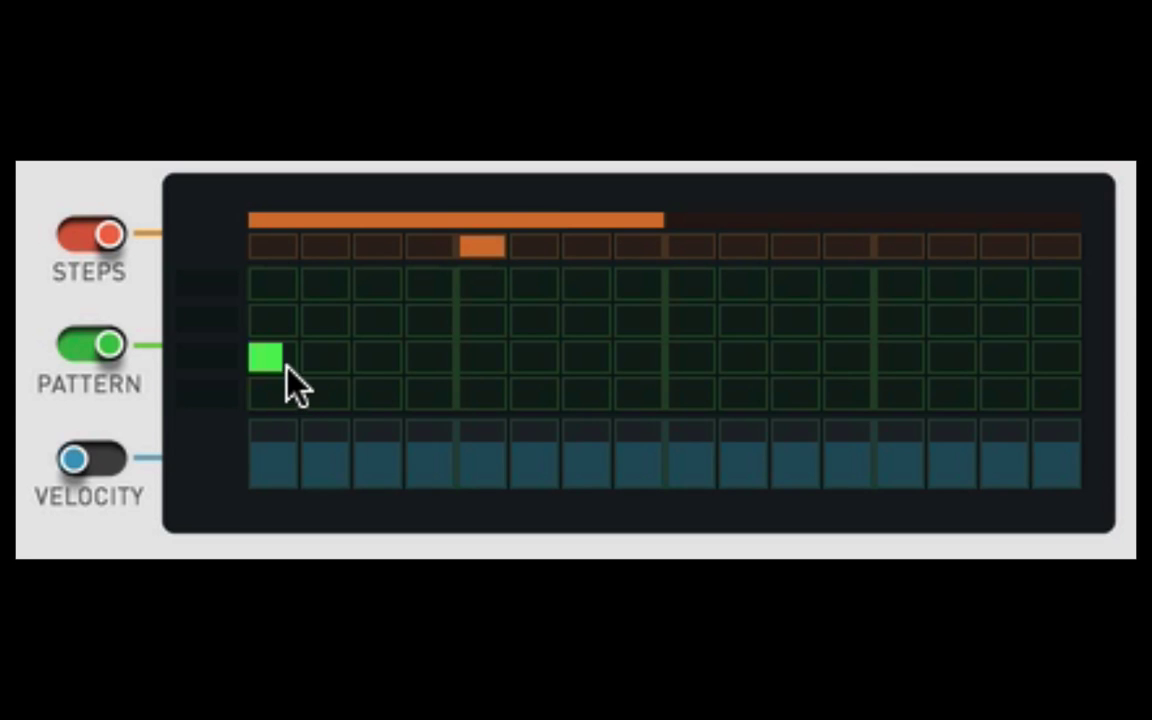
Light and unlight individual steps, such as steps 1 and 3, in ARP1's third pattern row
{"action": "left_click", "coordinate": [267, 364]}
{"action": "left_click", "coordinate": [289, 364]}
{"action": "left_click", "coordinate": [378, 362]}
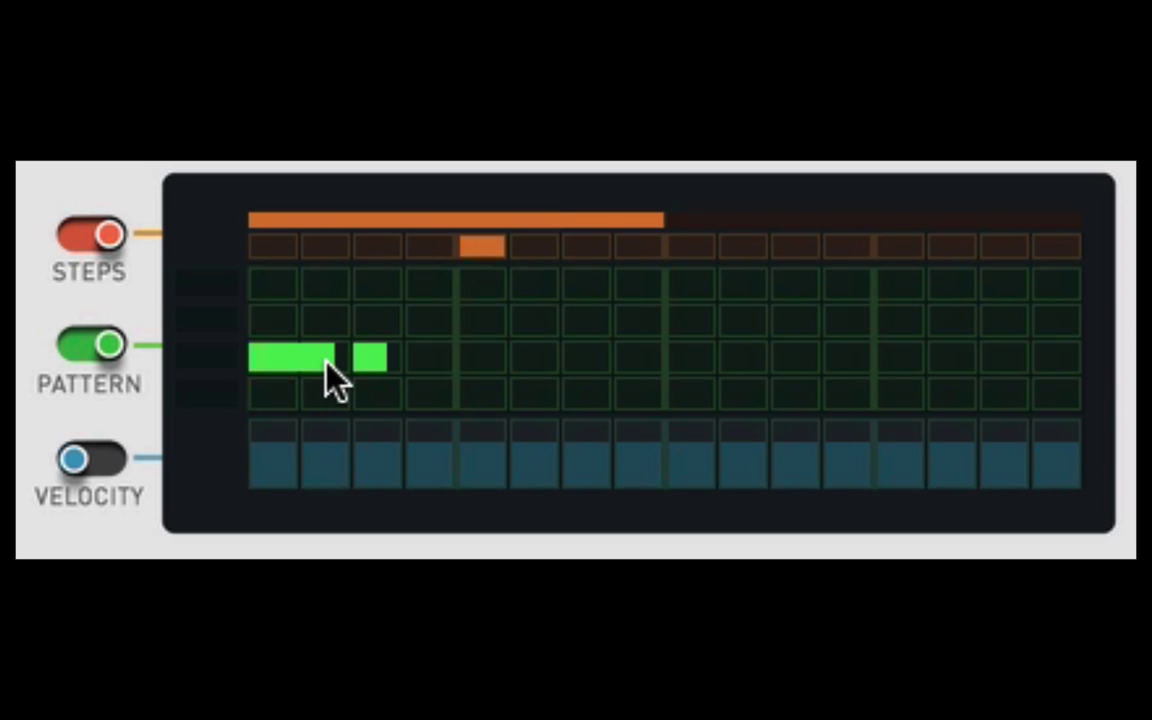
{"action": "left_click", "coordinate": [363, 367]}
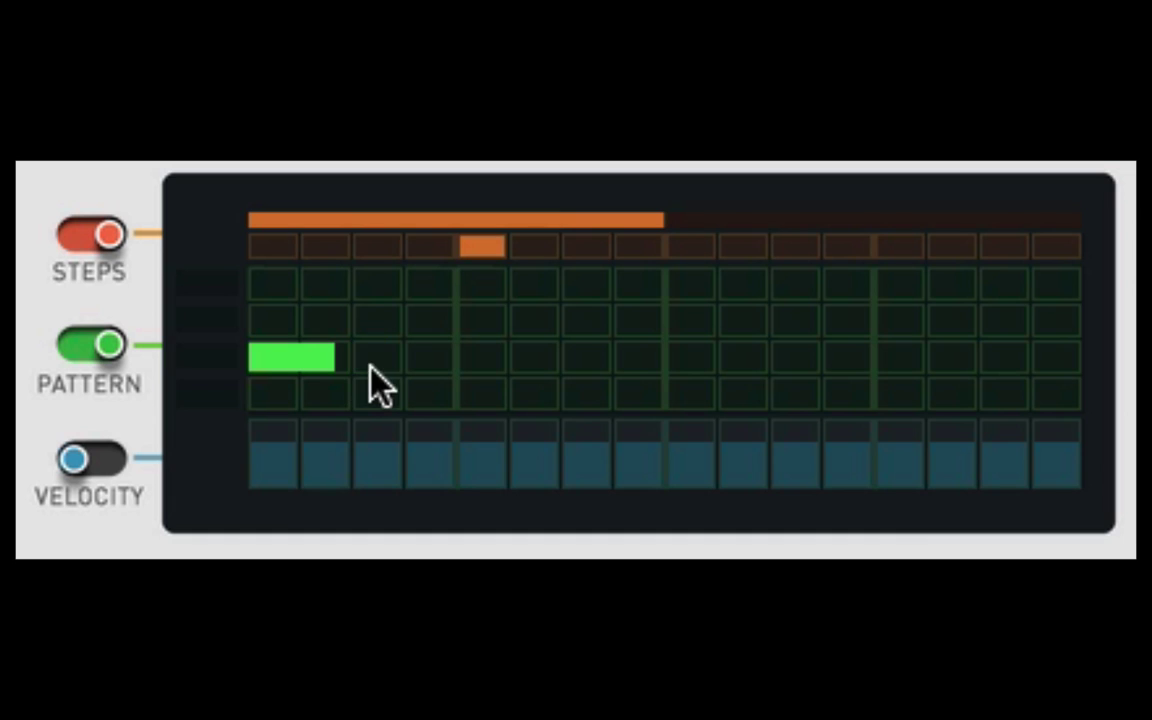
{"action": "left_click", "coordinate": [308, 366]}
{"action": "left_click", "coordinate": [280, 368]}
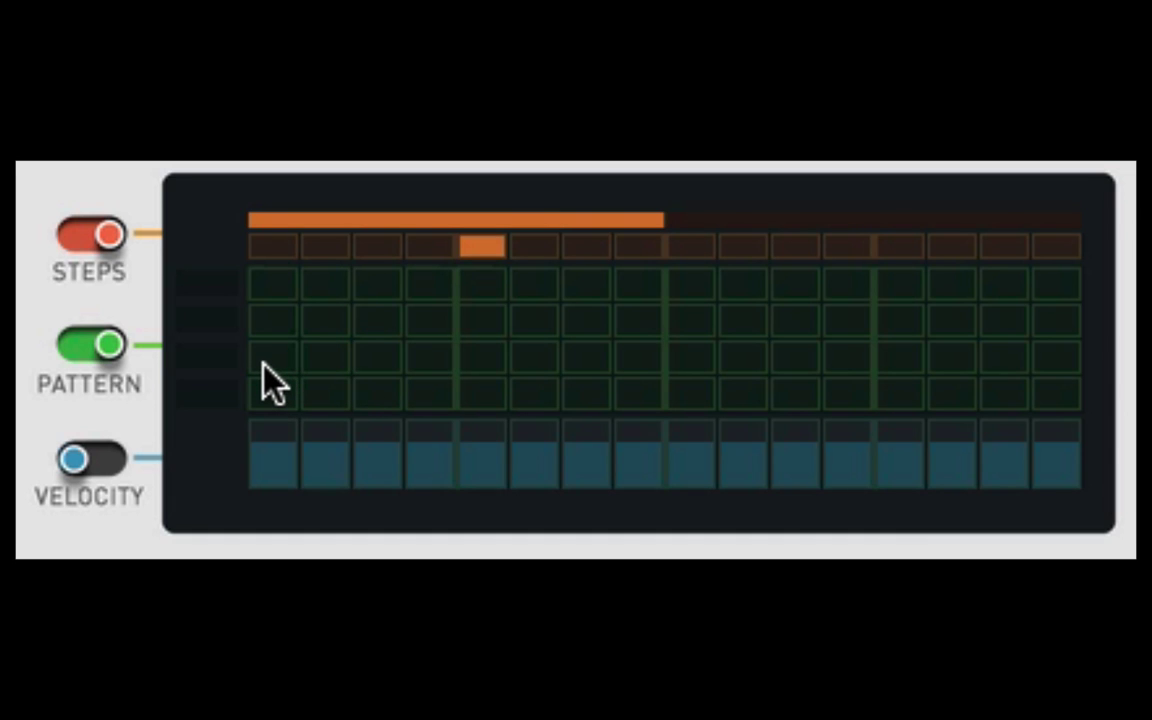
Paint and erase runs of steps 2–8 across ARP1's pattern rows
{"action": "left_click_drag", "start_coordinate": [263, 363], "coordinate": [670, 372]}
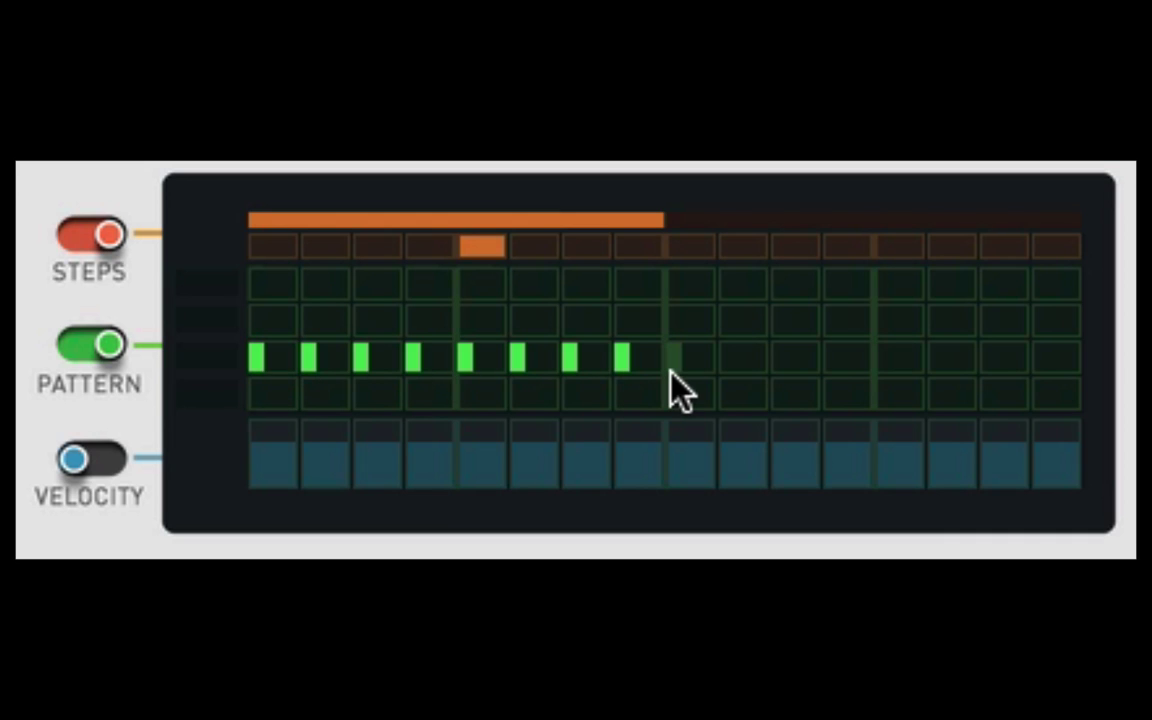
{"action": "mouse_move", "coordinate": [656, 378]}
{"action": "left_mouse_down"}
{"action": "mouse_move", "coordinate": [463, 352]}
{"action": "mouse_move", "coordinate": [244, 352]}
{"action": "left_mouse_up"}
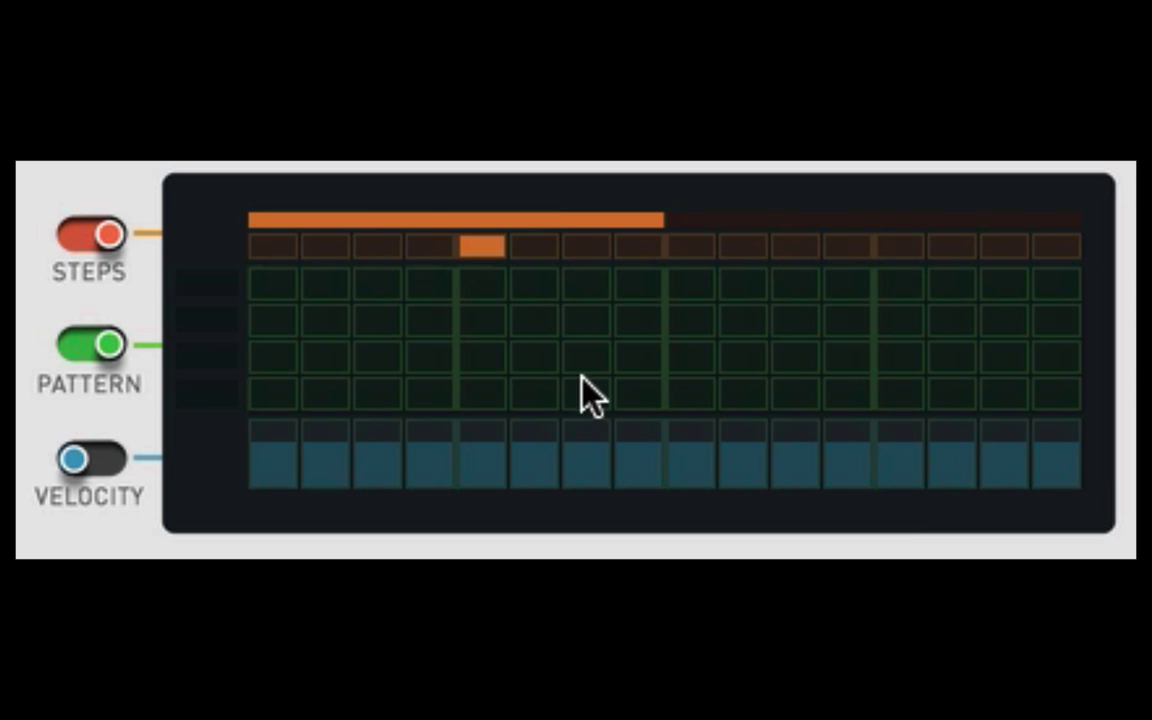
{"action": "left_click", "coordinate": [275, 364]}
{"action": "mouse_move", "coordinate": [278, 366]}
{"action": "left_mouse_down"}
{"action": "mouse_move", "coordinate": [629, 369]}
{"action": "mouse_move", "coordinate": [647, 382]}
{"action": "mouse_move", "coordinate": [650, 288]}
{"action": "left_mouse_up"}
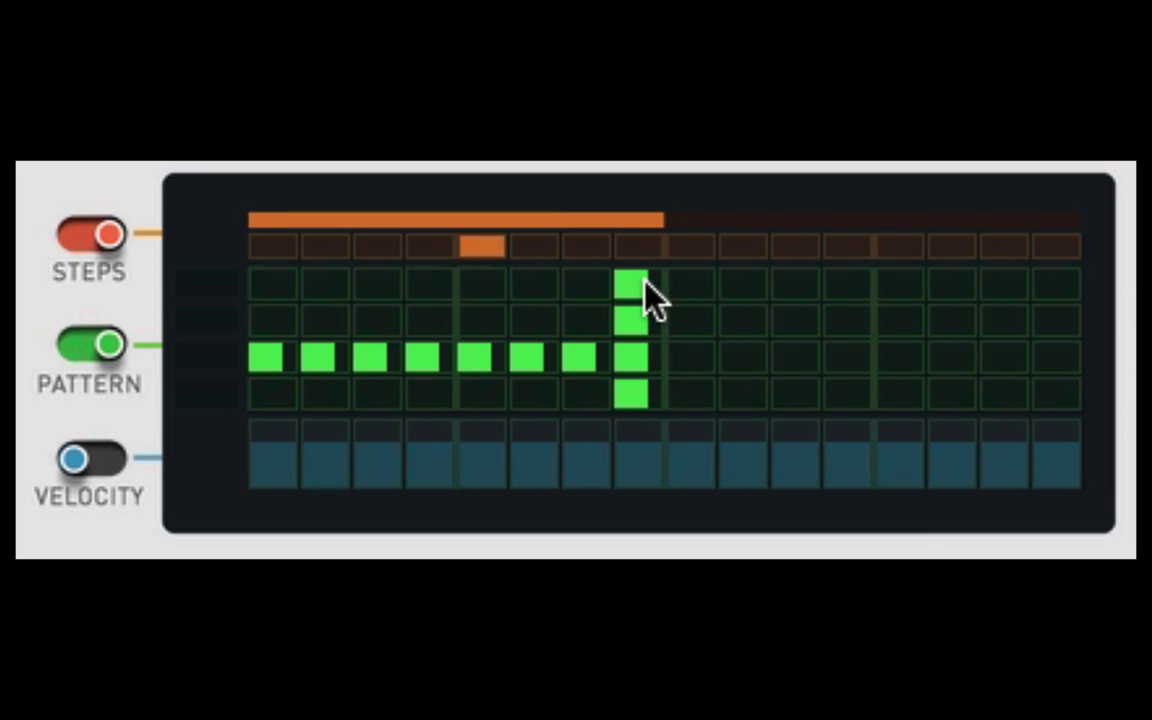
{"action": "mouse_move", "coordinate": [578, 284]}
{"action": "left_mouse_down"}
{"action": "mouse_move", "coordinate": [496, 309]}
{"action": "mouse_move", "coordinate": [239, 342]}
{"action": "left_mouse_up"}
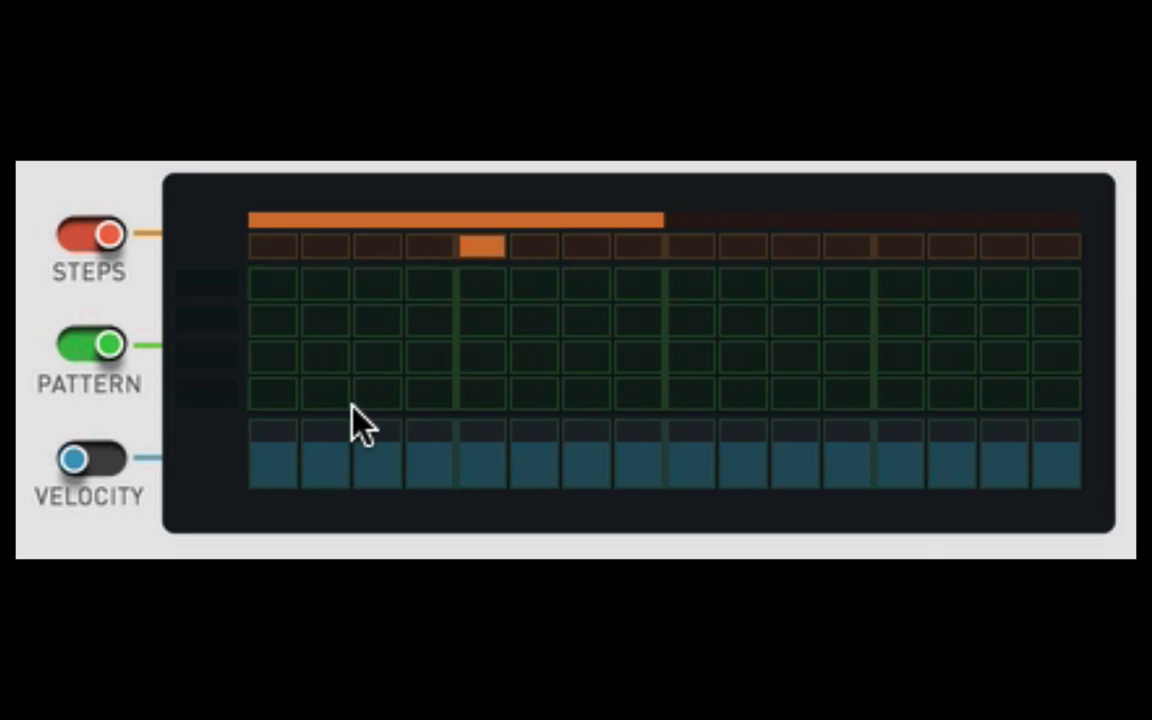
Enable ARP1's velocity lane, draw a falling ramp, then level velocity steps 1–6
{"action": "left_click", "coordinate": [76, 462]}
{"action": "mouse_move", "coordinate": [250, 464]}
{"action": "left_mouse_down"}
{"action": "mouse_move", "coordinate": [380, 457]}
{"action": "mouse_move", "coordinate": [446, 476]}
{"action": "mouse_move", "coordinate": [684, 478]}
{"action": "mouse_move", "coordinate": [616, 420]}
{"action": "mouse_move", "coordinate": [239, 470]}
{"action": "mouse_move", "coordinate": [526, 450]}
{"action": "left_mouse_up"}
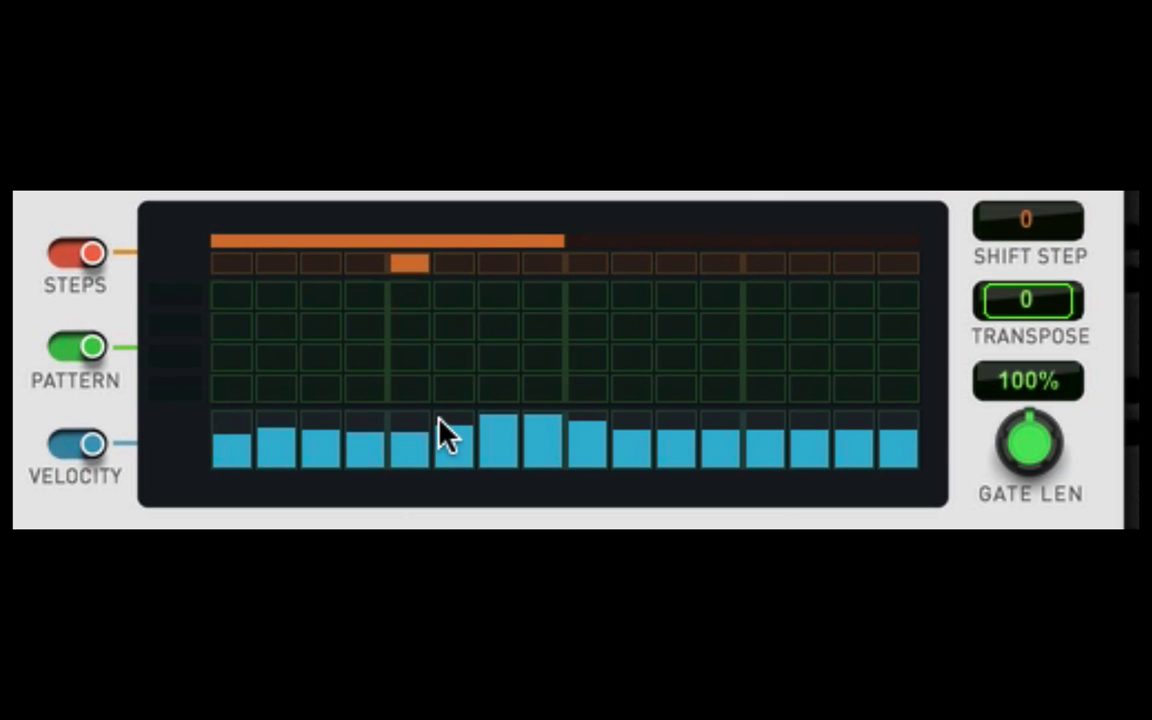
{"action": "left_click_drag", "start_coordinate": [445, 435], "coordinate": [226, 429]}
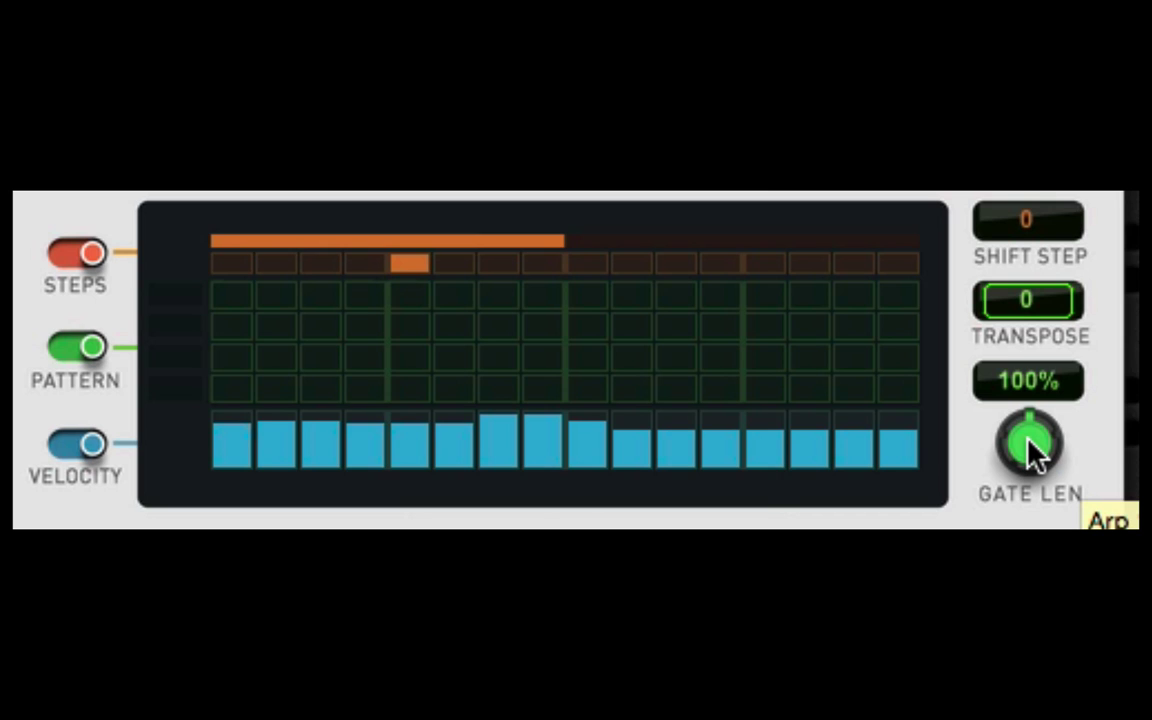
Try ARP1's gate length at 400%, 100%, 200% and 25%, leaving it at 238%
{"action": "scroll", "coordinate": [1027, 437], "scroll_direction": "down", "scroll_amount": 2}
{"action": "mouse_move", "coordinate": [1030, 455]}
{"action": "left_mouse_down"}
{"action": "mouse_move", "coordinate": [1028, 373]}
{"action": "mouse_move", "coordinate": [1023, 437]}
{"action": "left_mouse_up"}
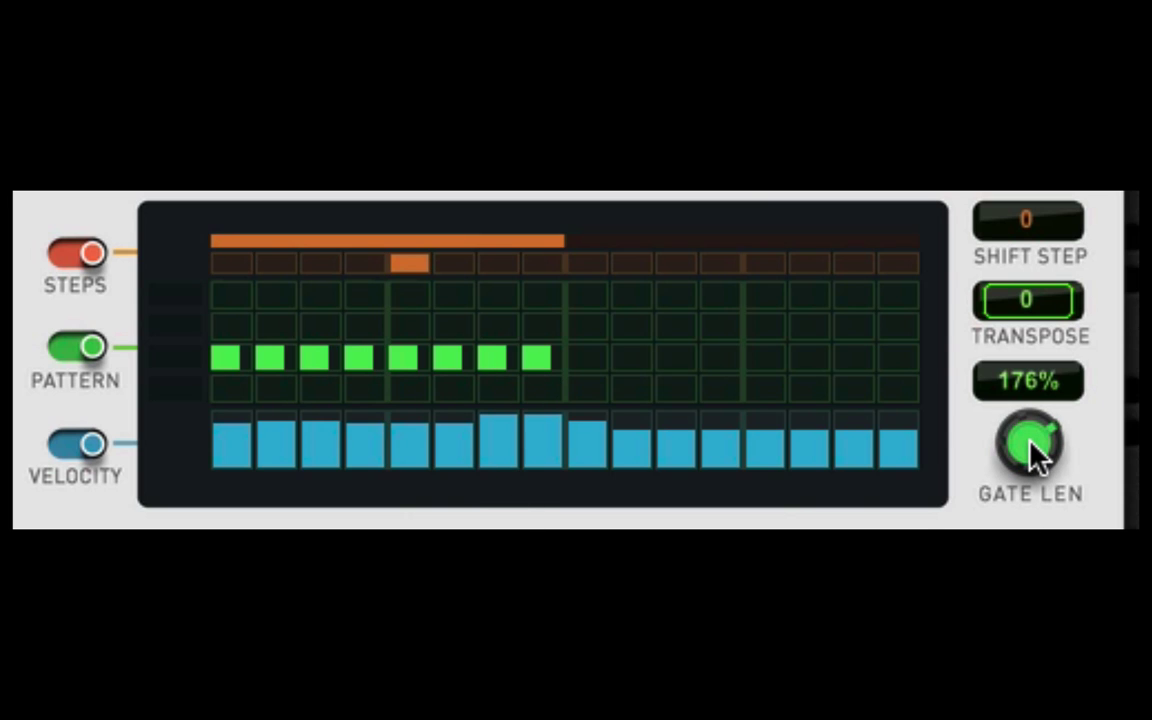
{"action": "left_click", "coordinate": [1032, 450], "text": "ctrl"}
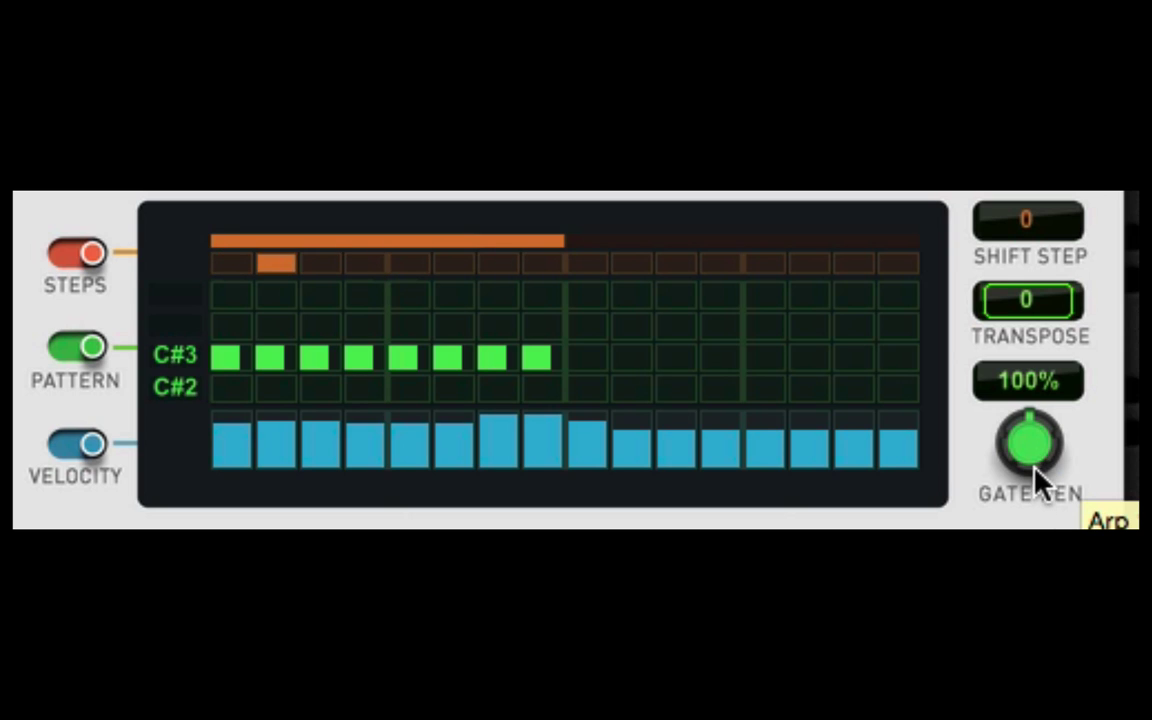
{"action": "left_click_drag", "start_coordinate": [1036, 471], "coordinate": [1023, 429]}
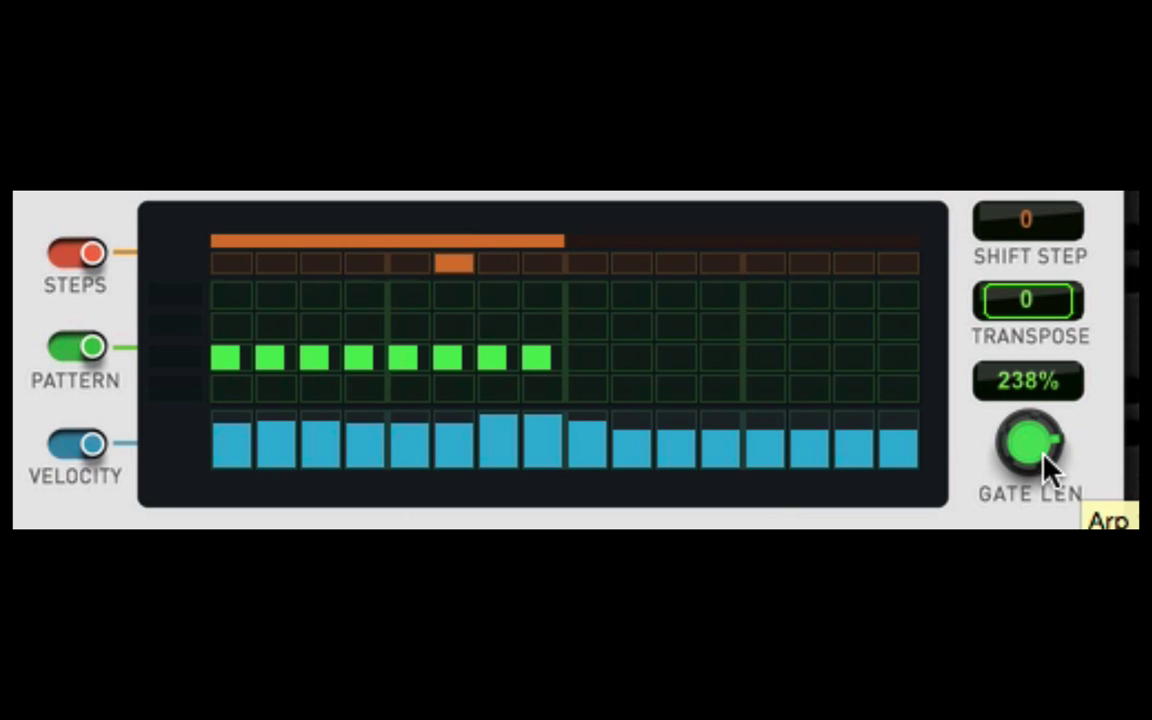
{"action": "left_click_drag", "start_coordinate": [1028, 452], "coordinate": [1041, 432]}
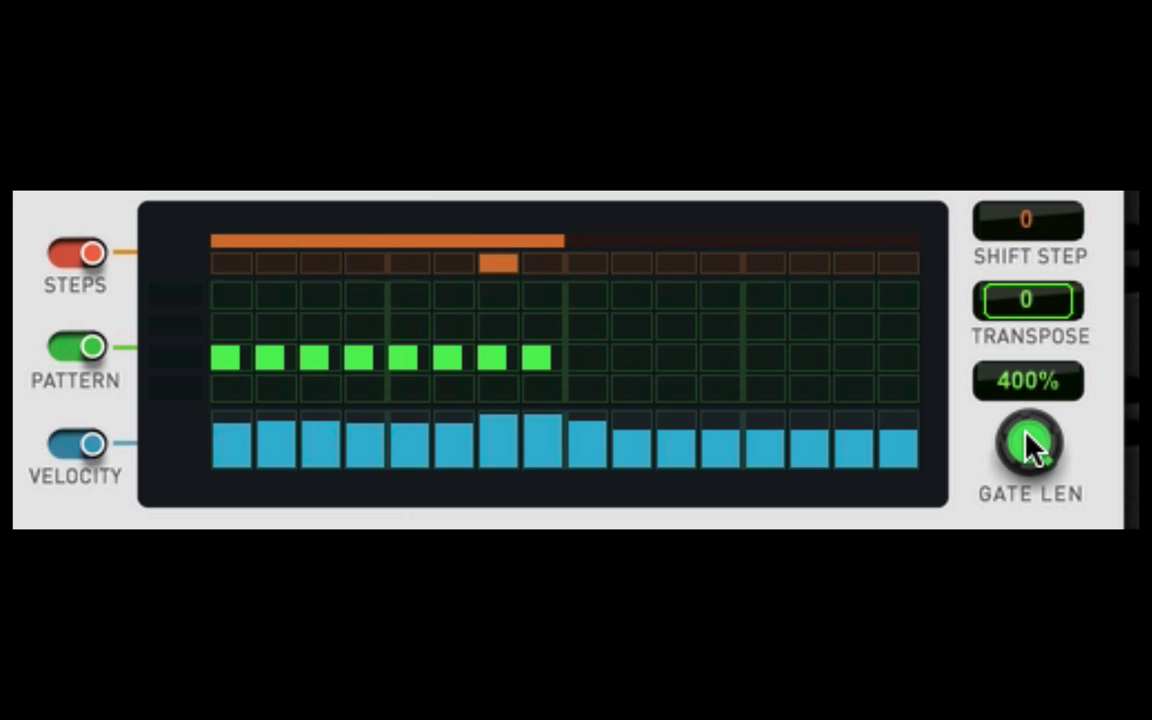
{"action": "left_click_drag", "start_coordinate": [1025, 432], "coordinate": [1025, 480]}
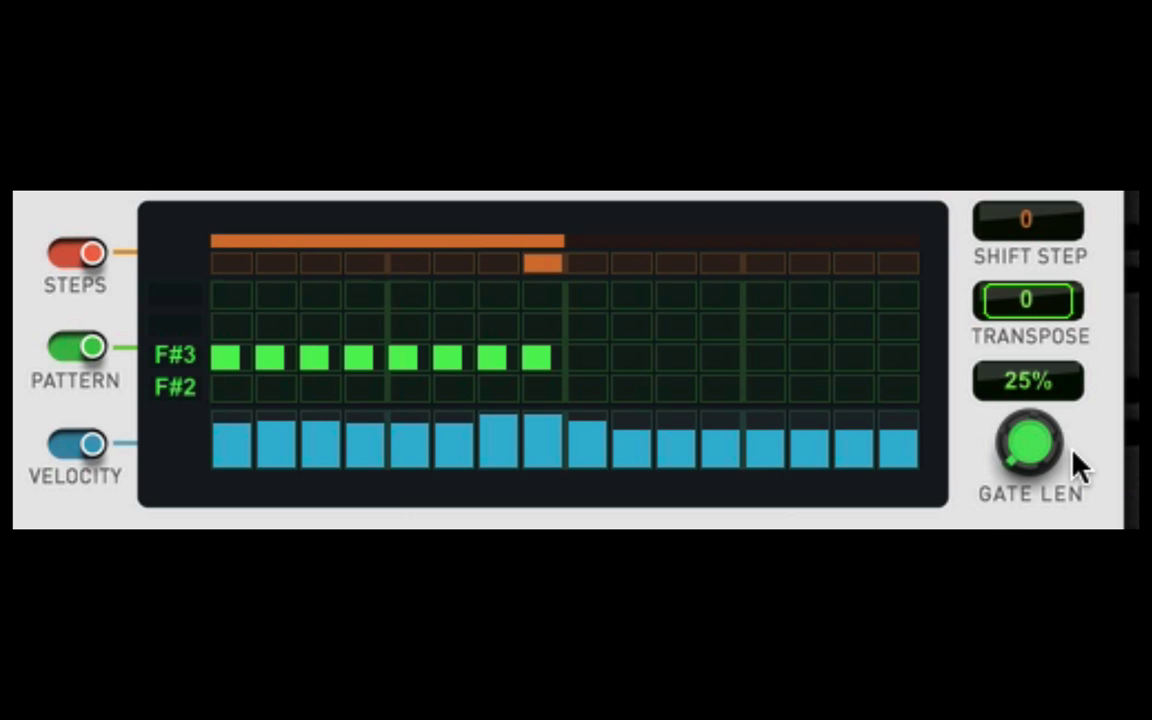
{"action": "left_click_drag", "start_coordinate": [1046, 458], "coordinate": [1045, 347]}
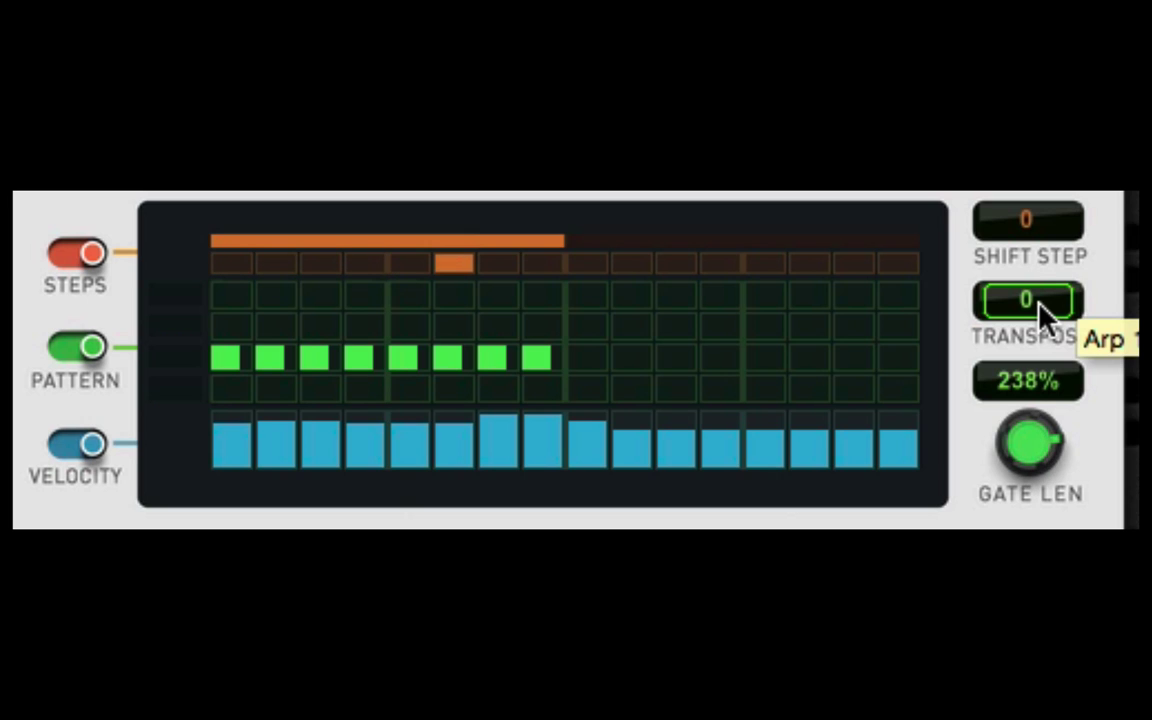
{"action": "left_click_drag", "start_coordinate": [1045, 318], "coordinate": [987, 285]}
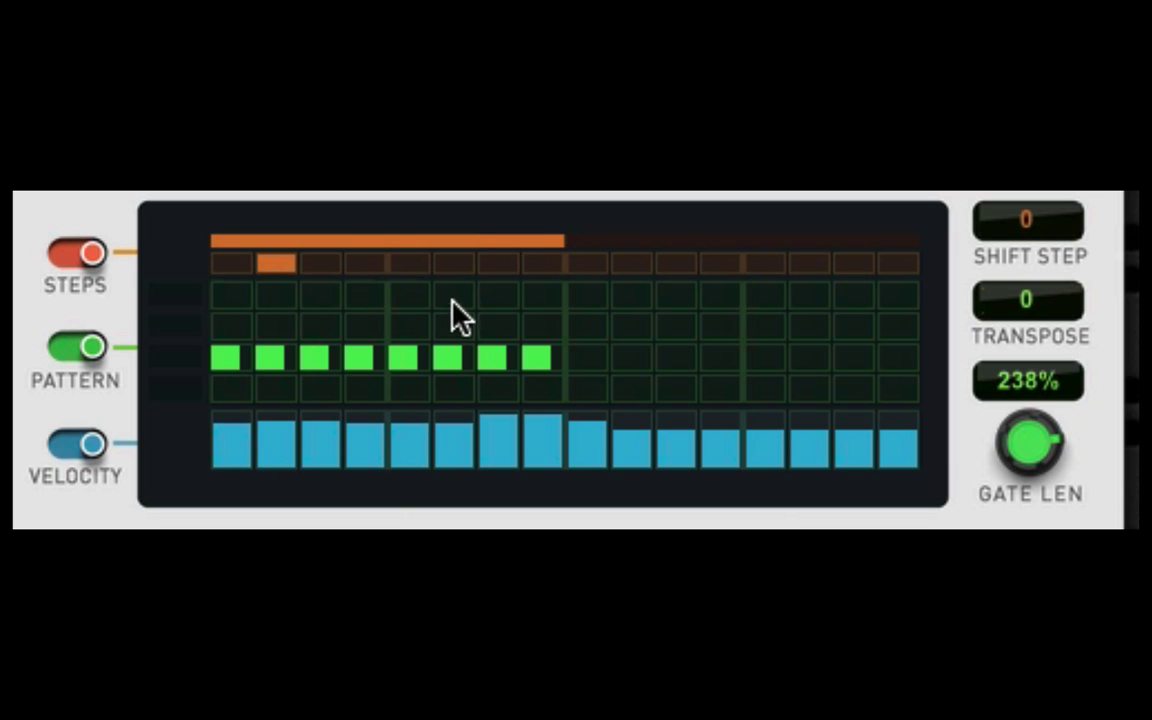
Raise ARP1's Shift Step value from 0 through 3 to 4
{"action": "scroll", "coordinate": [1038, 215], "scroll_direction": "up", "scroll_amount": 2}
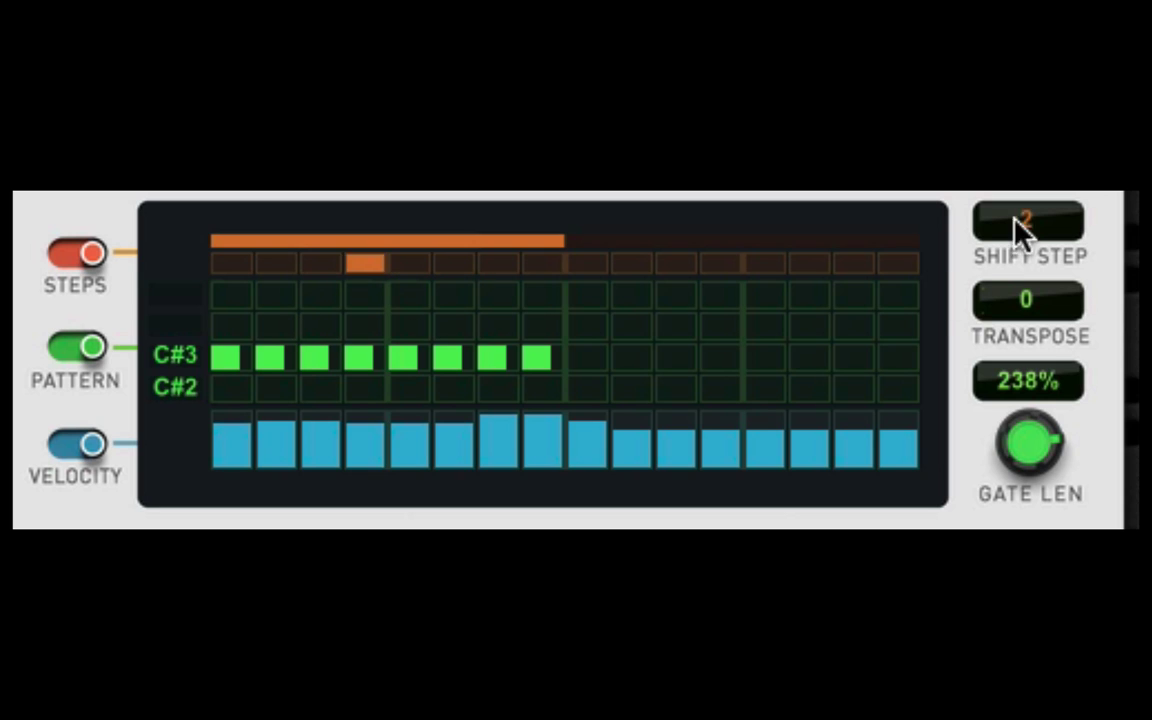
{"action": "left_click", "coordinate": [1045, 214]}
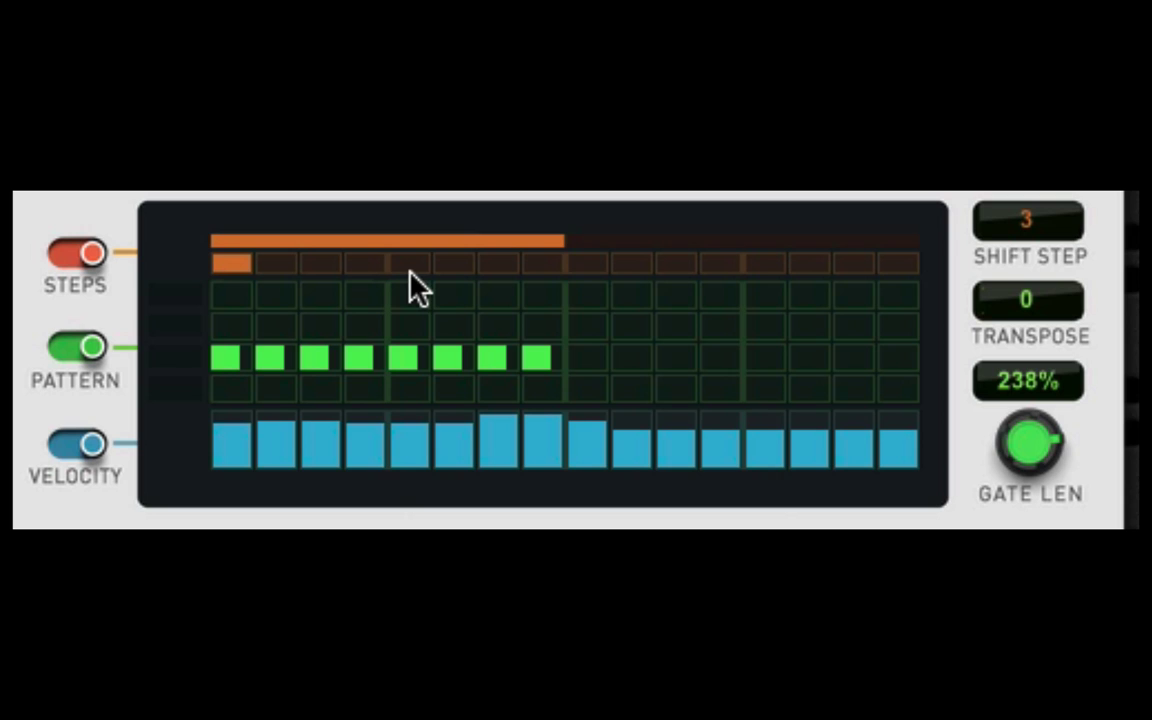
{"action": "left_click", "coordinate": [1044, 208]}
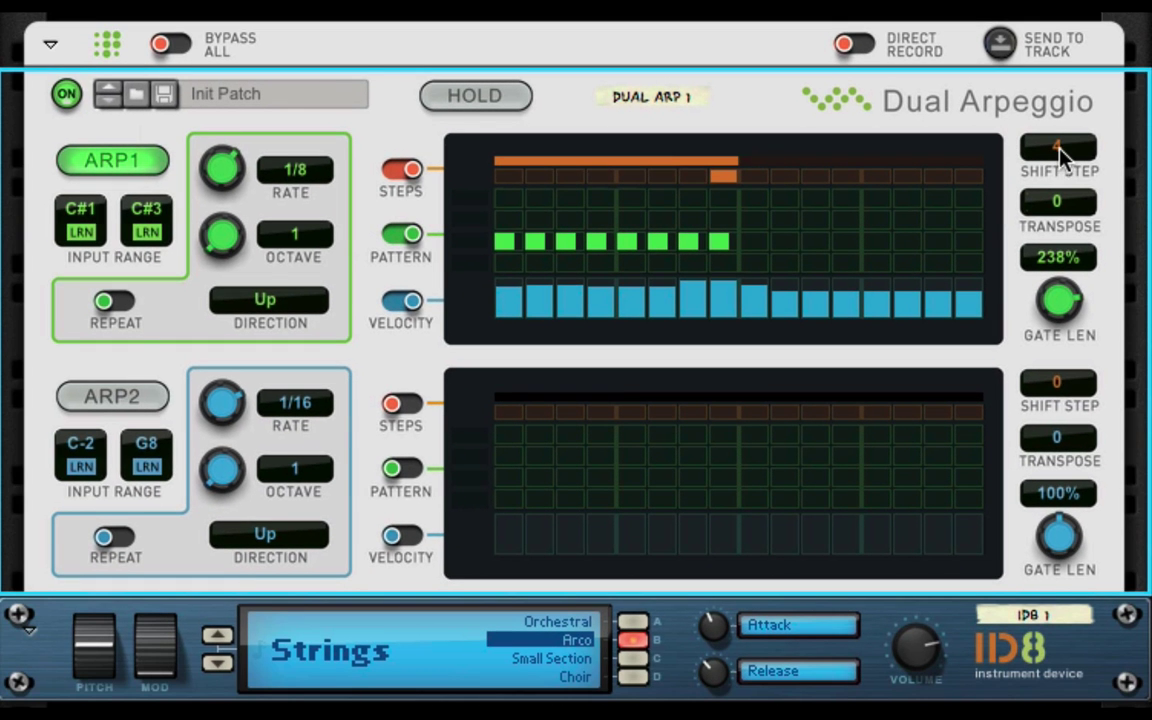
Lower the shift step and erase ARP1's extra notes, leaving steps 1–4 in row three
{"action": "left_click_drag", "start_coordinate": [1062, 148], "coordinate": [1060, 215]}
{"action": "left_click_drag", "start_coordinate": [717, 246], "coordinate": [405, 234]}
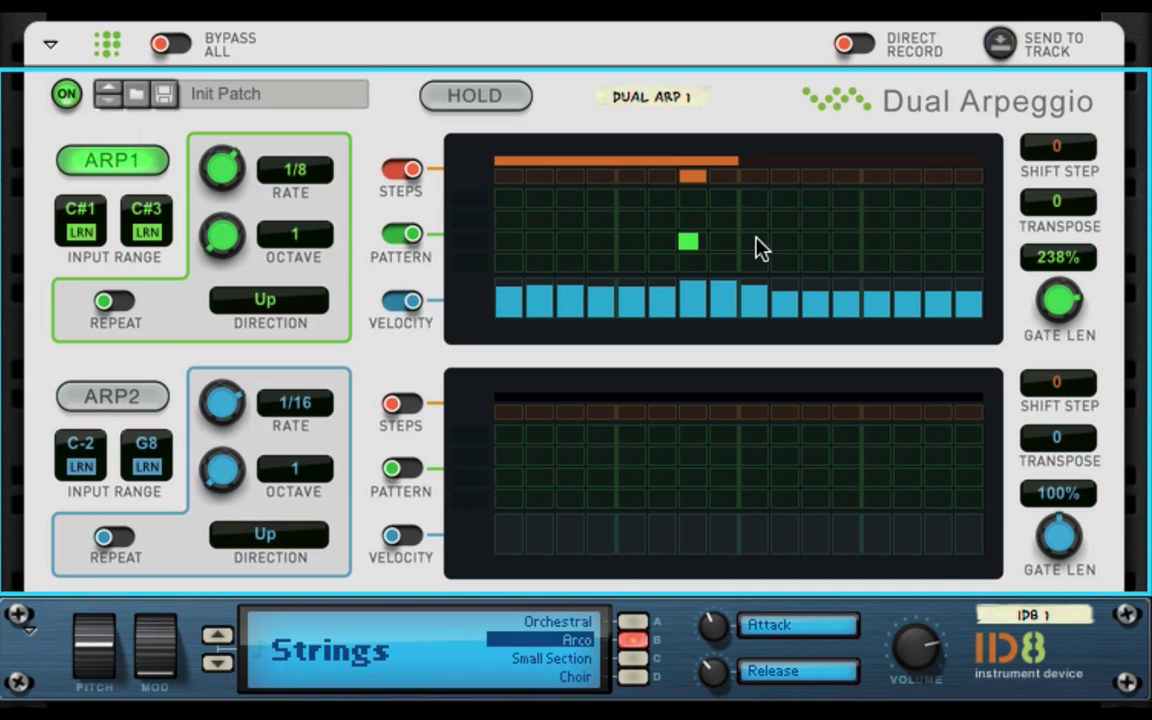
{"action": "left_click_drag", "start_coordinate": [819, 243], "coordinate": [659, 241]}
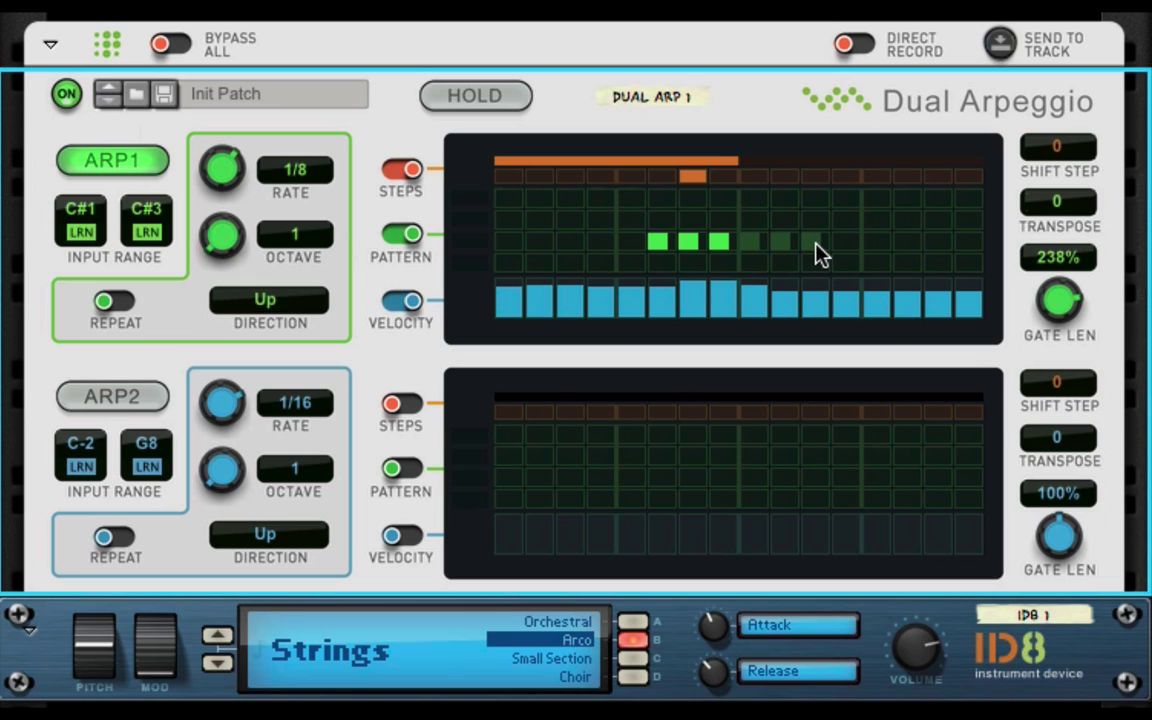
{"action": "left_click_drag", "start_coordinate": [819, 253], "coordinate": [625, 247]}
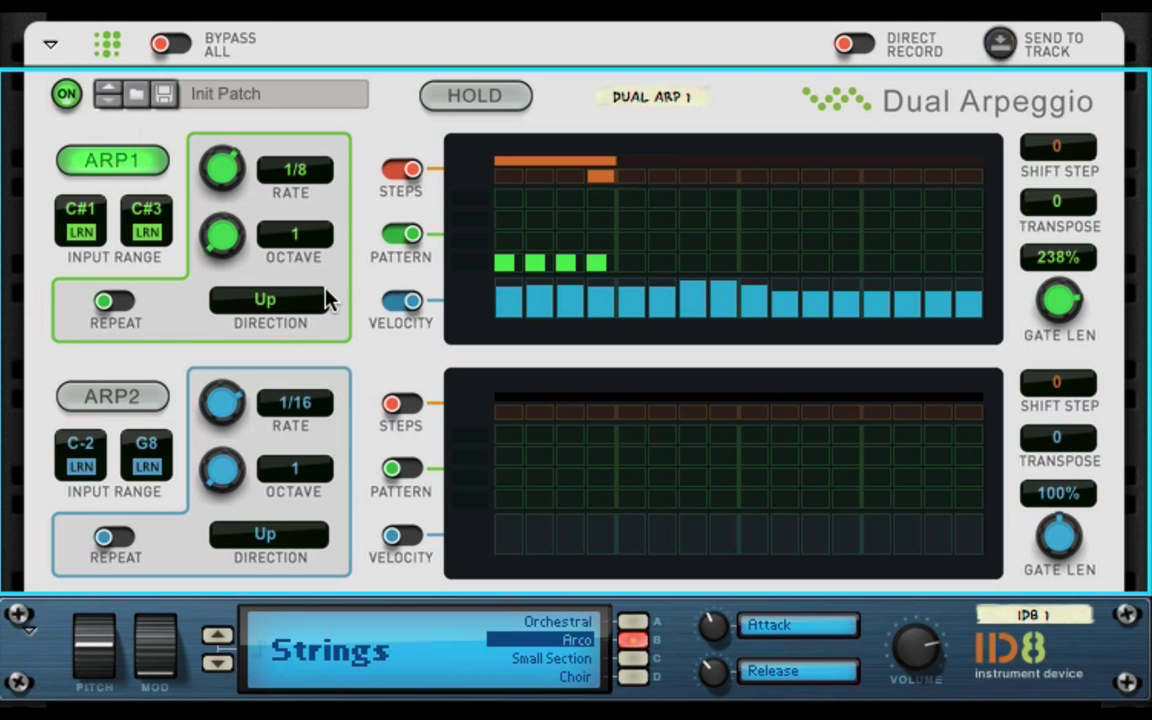
Compare ARP1 with Repeat on and off several times, finally leaving Repeat on
{"action": "left_click", "coordinate": [106, 302]}
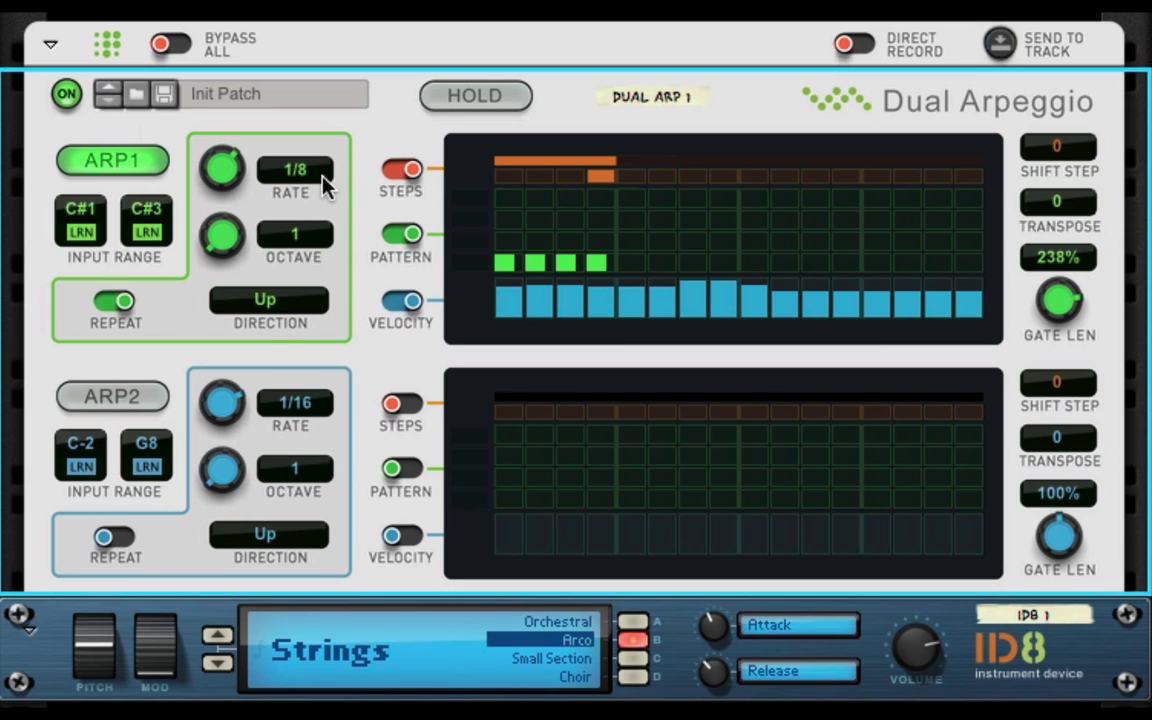
{"action": "left_click", "coordinate": [113, 299]}
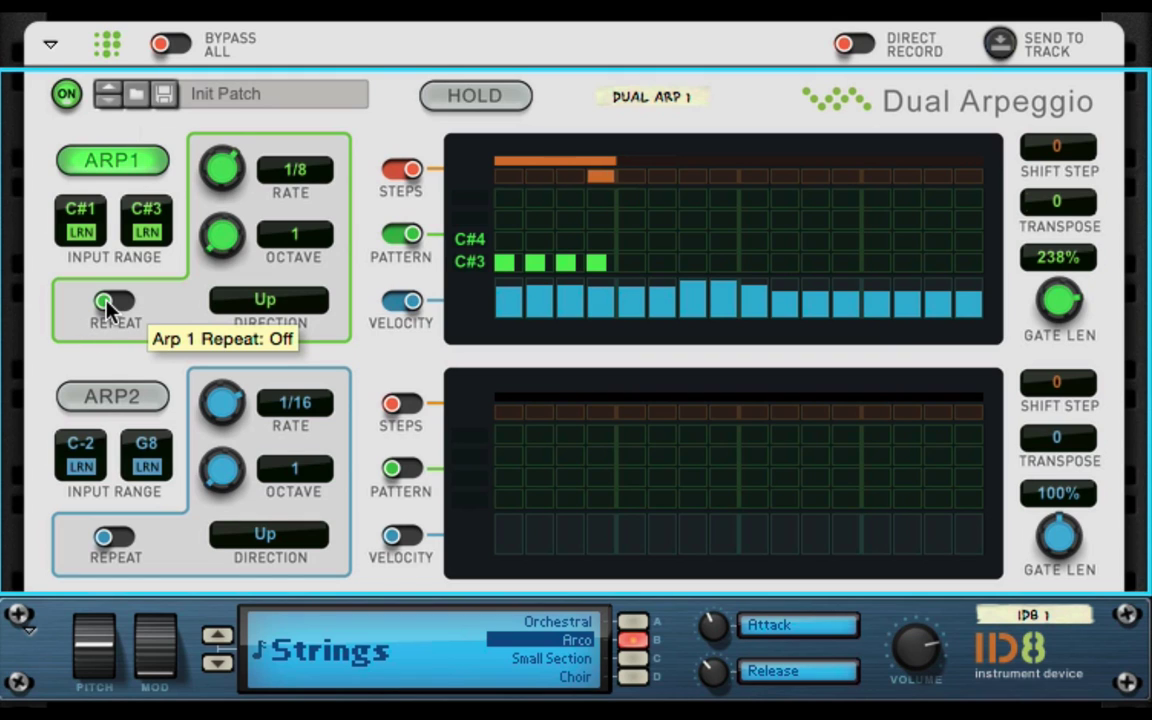
{"action": "left_click", "coordinate": [108, 304]}
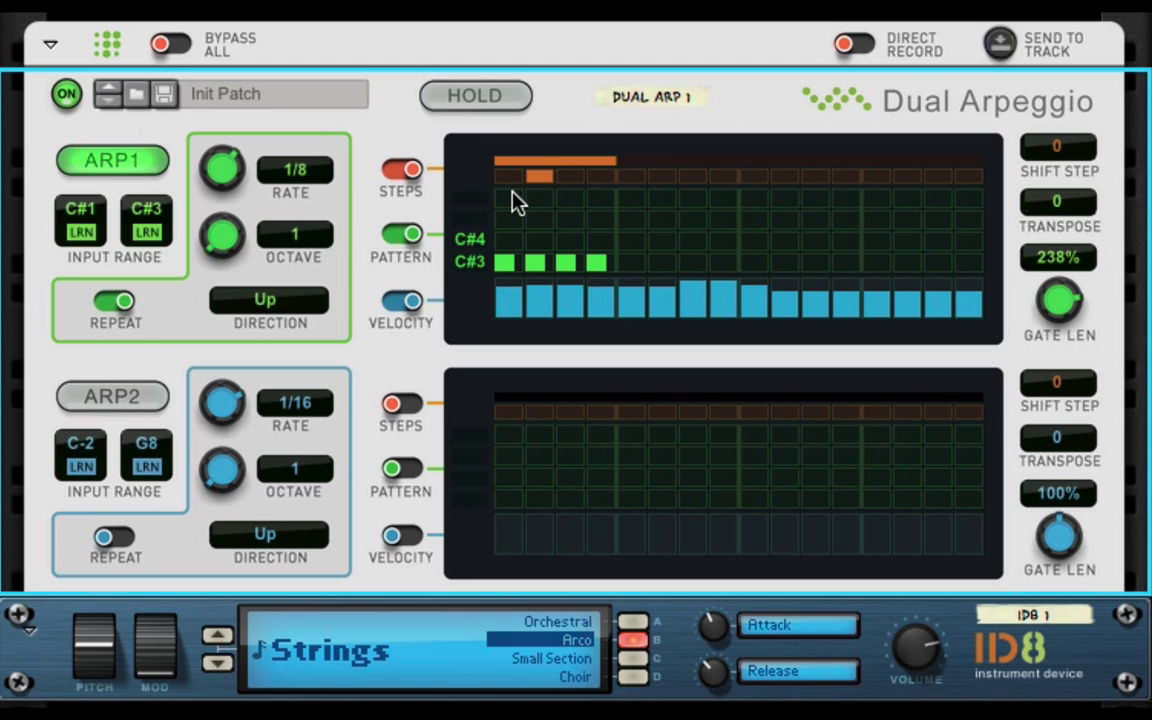
{"action": "left_click", "coordinate": [117, 302]}
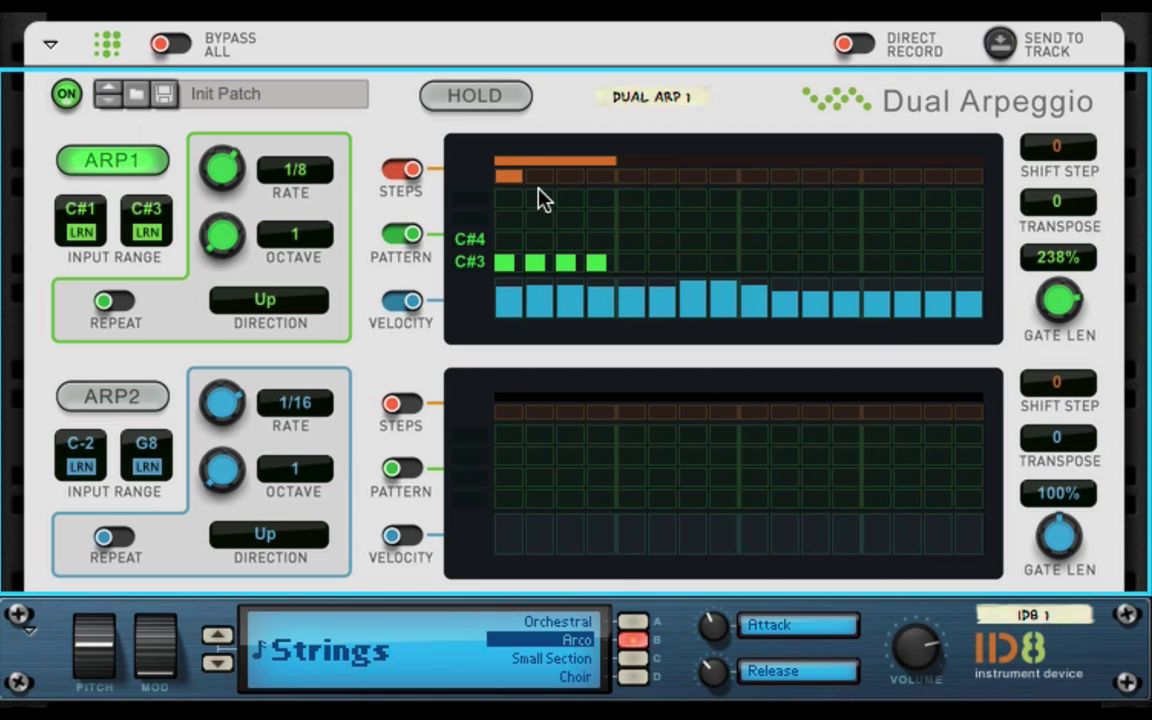
{"action": "left_click", "coordinate": [115, 302]}
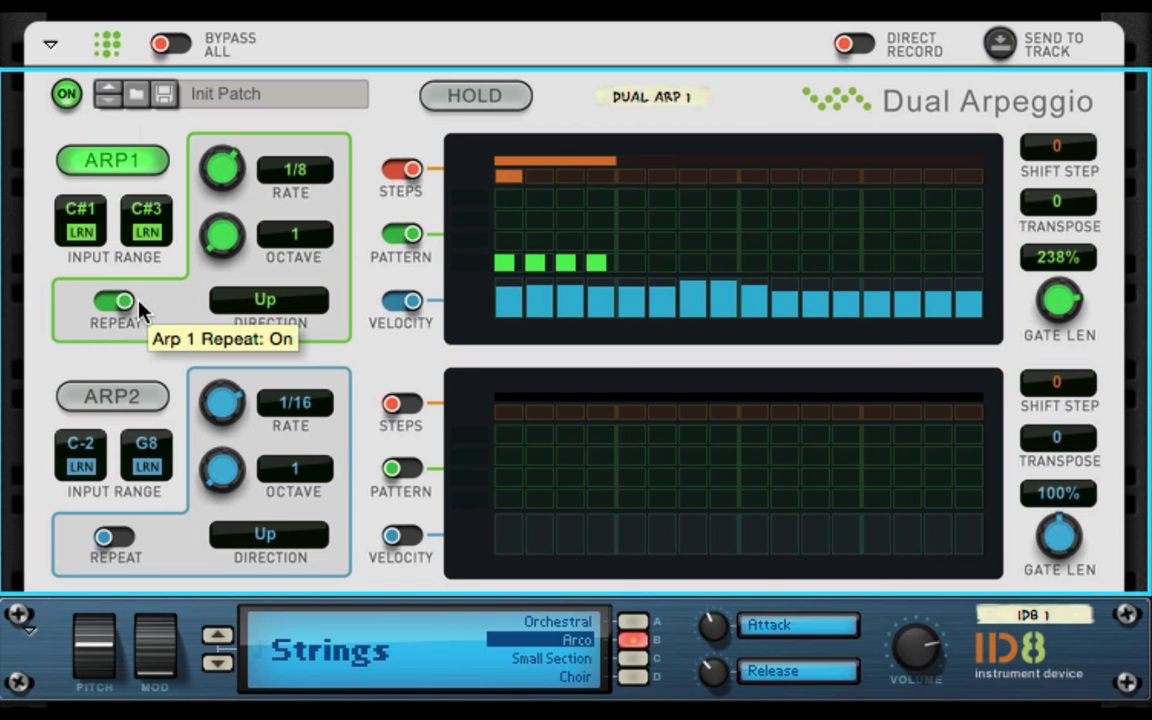
Initialize the Dual Arpeggio, switch ARP2 on, and learn its input range C#0–C#2
{"action": "right_click", "coordinate": [374, 125]}
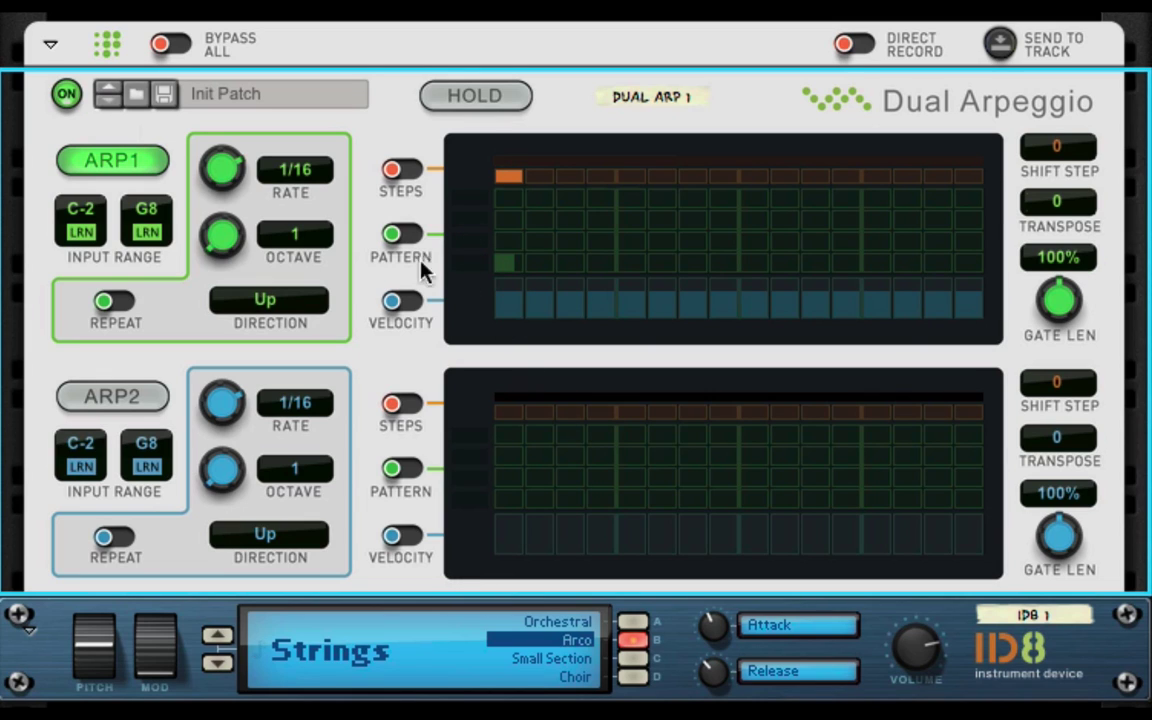
{"action": "left_click", "coordinate": [138, 397]}
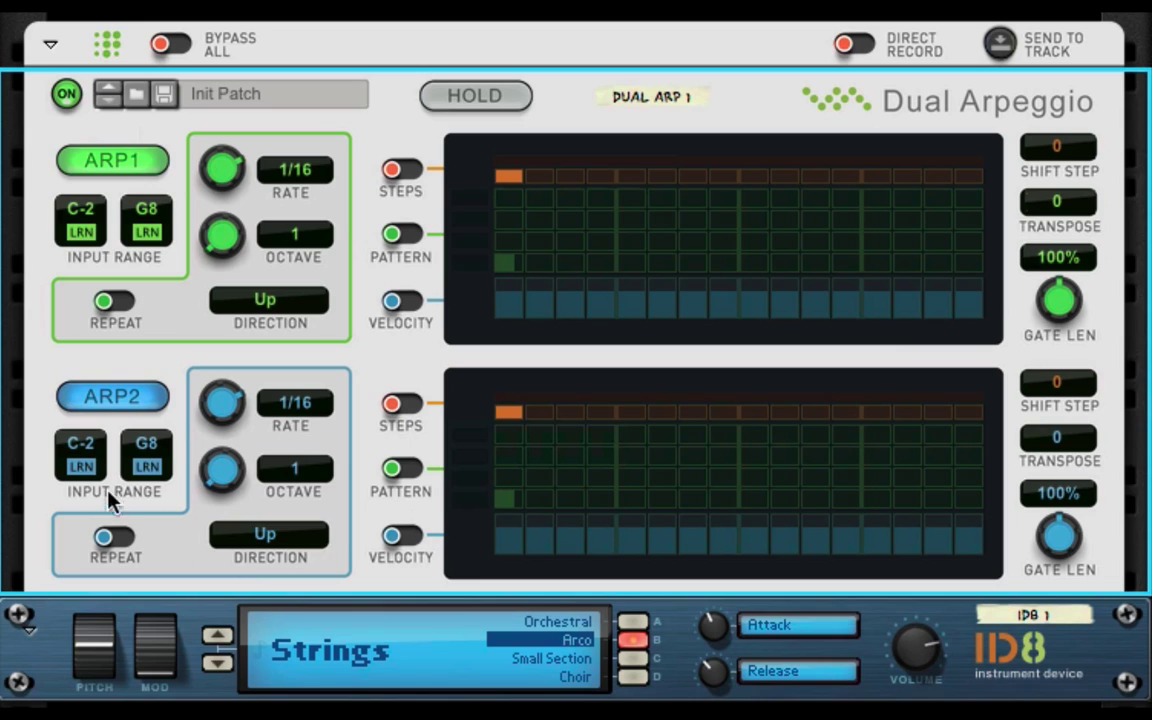
{"action": "left_click", "coordinate": [80, 466]}
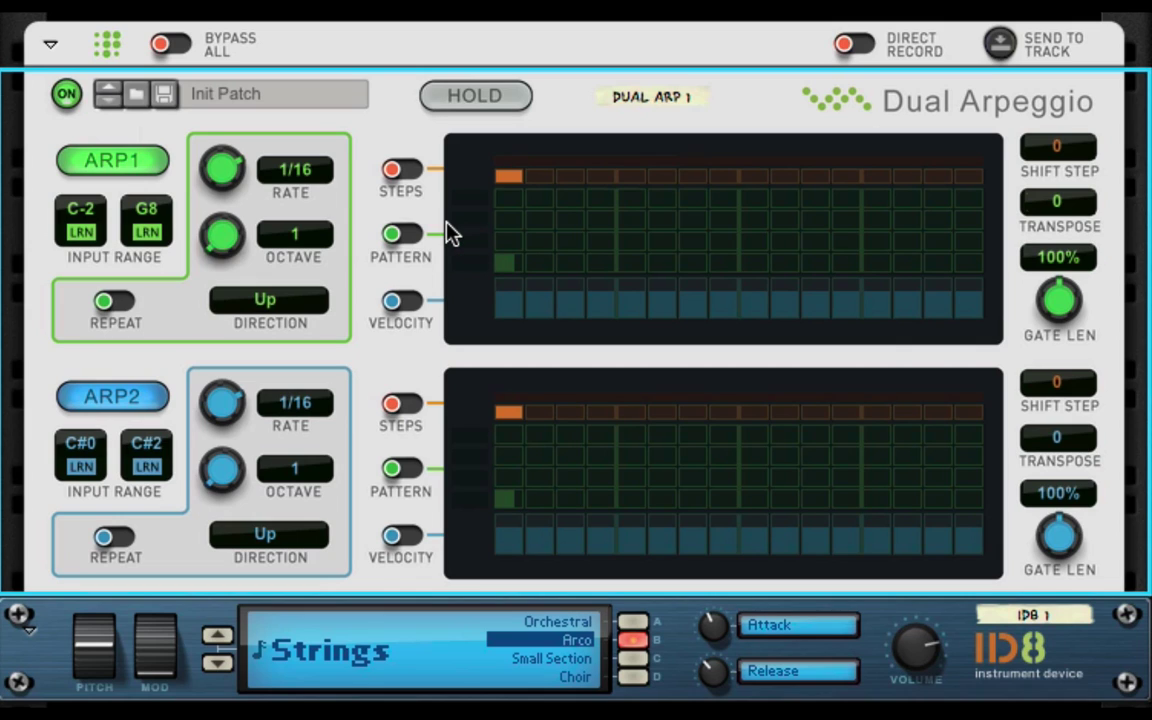
Learn C#3 as ARP1's lowest input note and turn ARP2's rate down to 1/4
{"action": "left_click", "coordinate": [80, 231]}
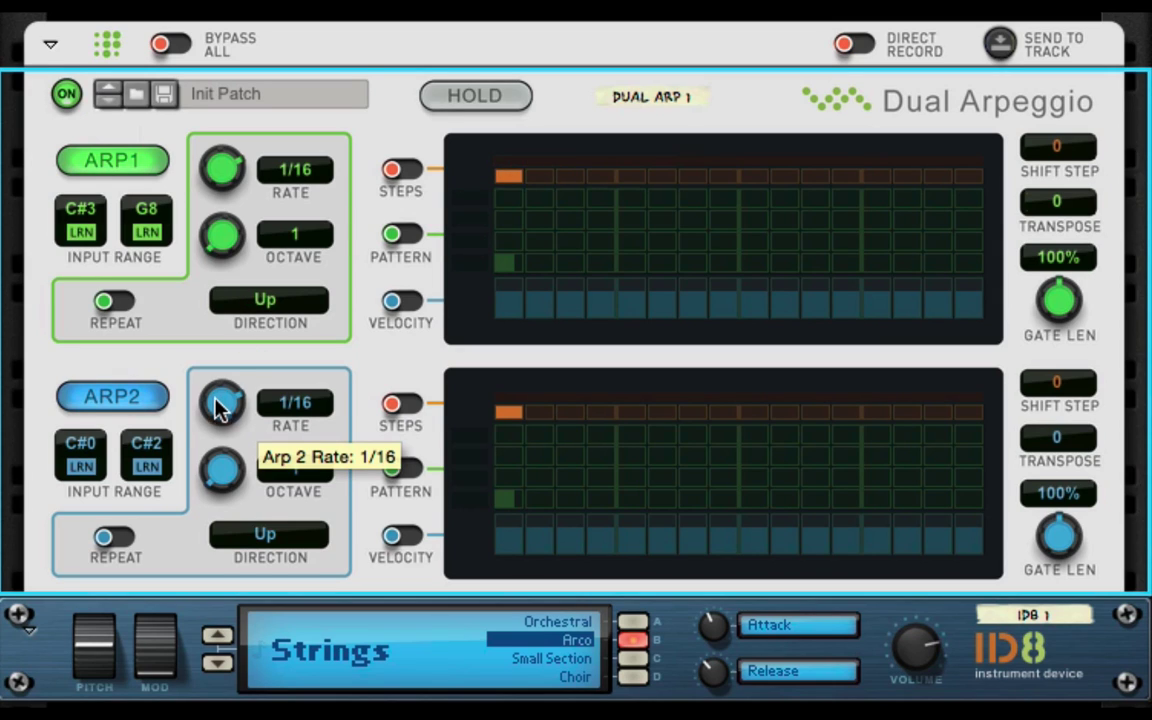
{"action": "scroll", "coordinate": [222, 403], "scroll_direction": "down", "scroll_amount": 3}
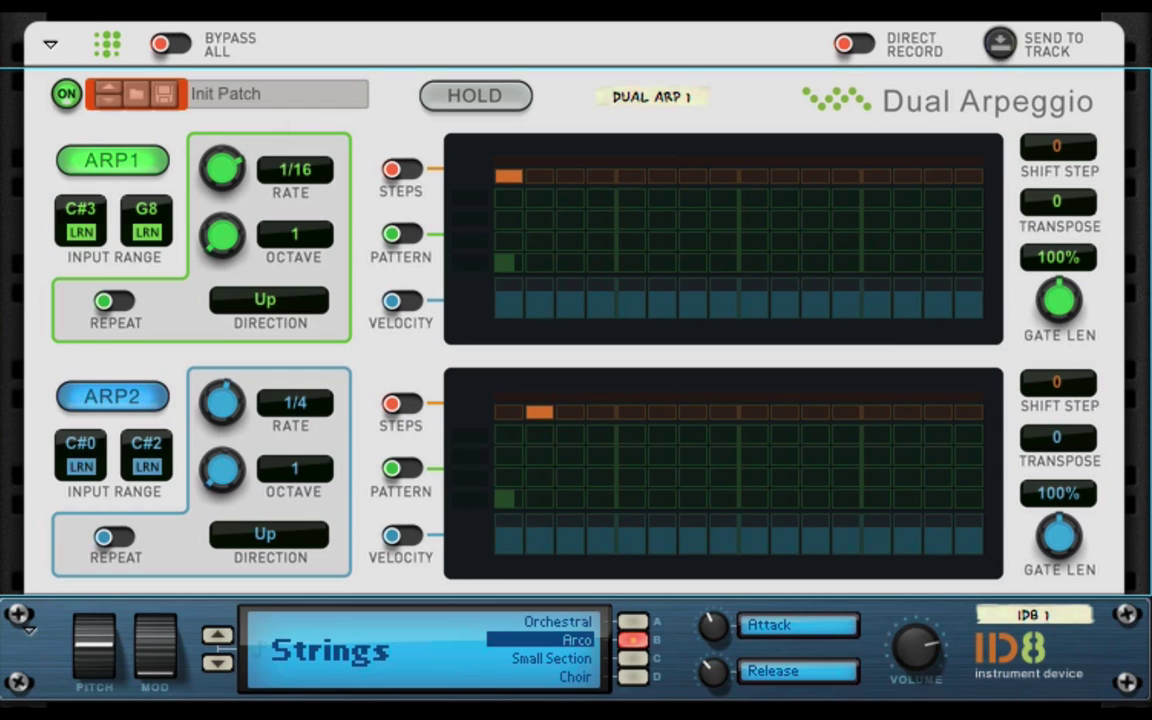
Drag the Chord Seq patch into the rack as a new Dual Arpeggio
{"action": "left_click_drag", "start_coordinate": [254, 77], "coordinate": [250, 84]}
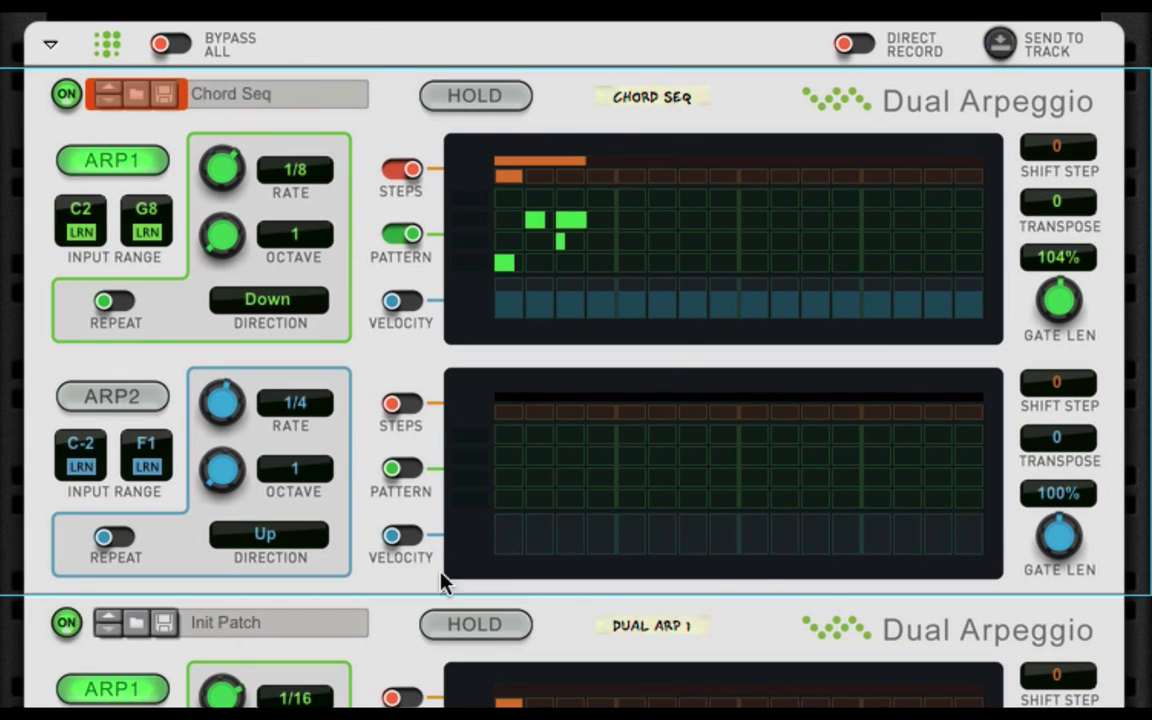
{"action": "scroll", "coordinate": [386, 537], "scroll_direction": "down", "scroll_amount": 5}
{"action": "scroll", "coordinate": [386, 548], "scroll_direction": "up", "scroll_amount": 2}
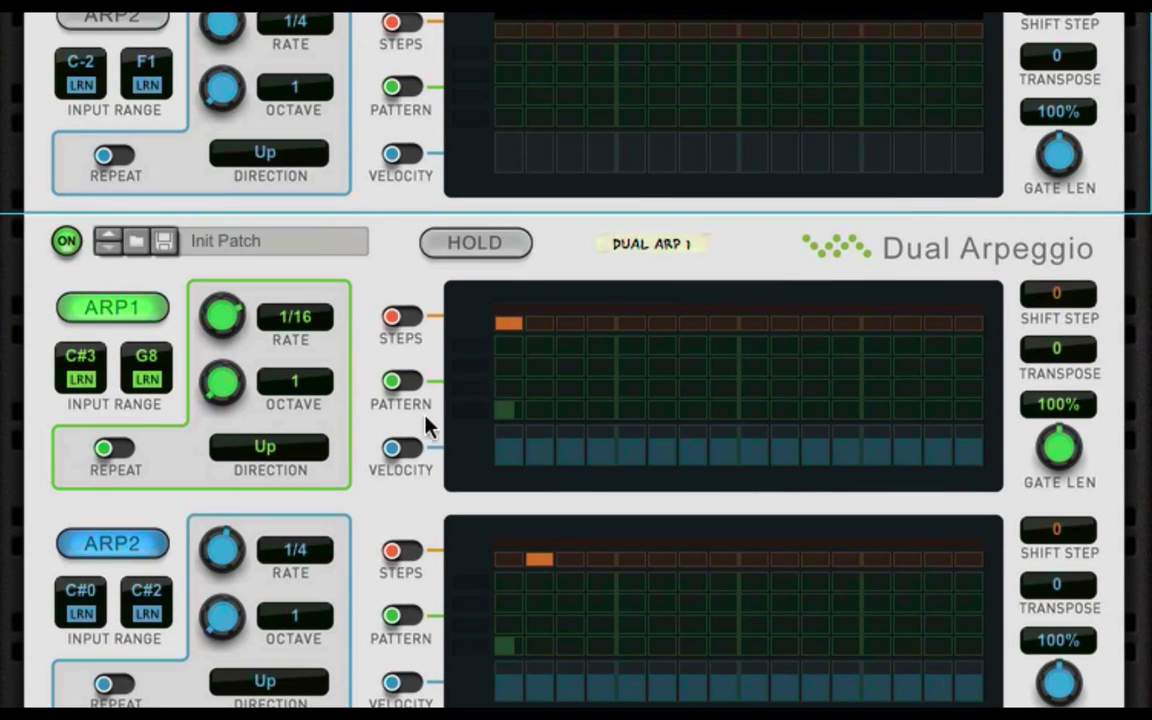
Delete the old Init Patch Dual Arpeggio and confirm the deletion
{"action": "left_click", "coordinate": [808, 256]}
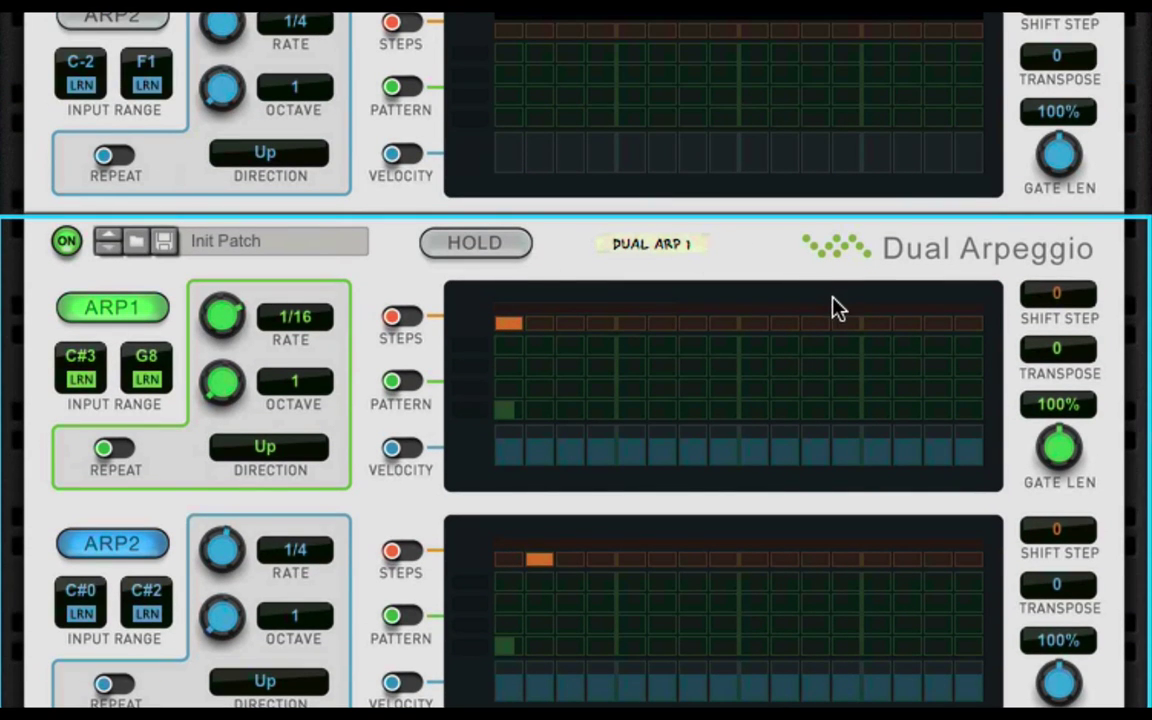
{"action": "key", "text": "Delete"}
{"action": "key", "text": "Return"}
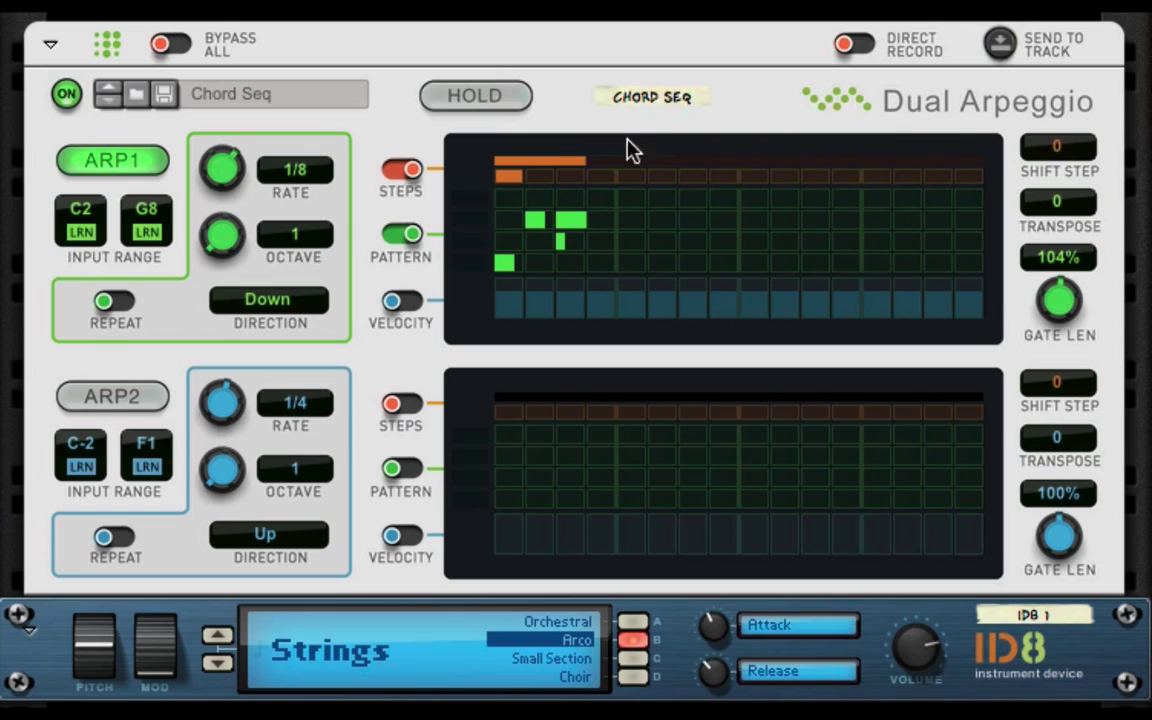
{"action": "key", "text": "space"}
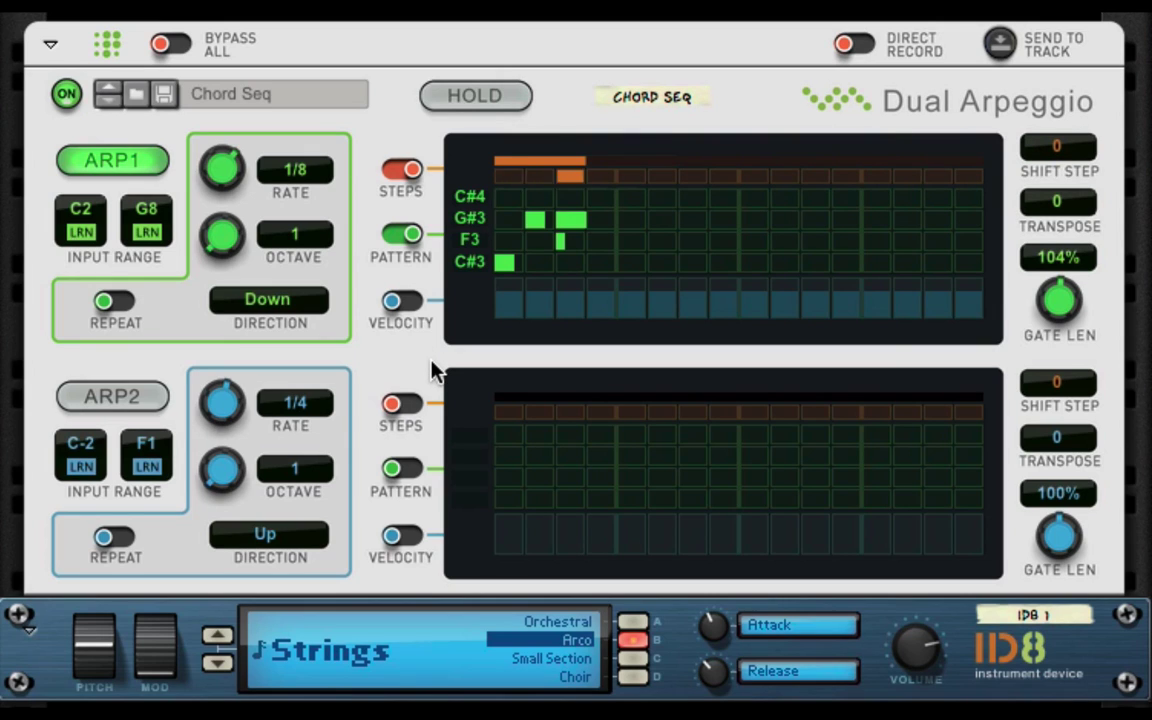